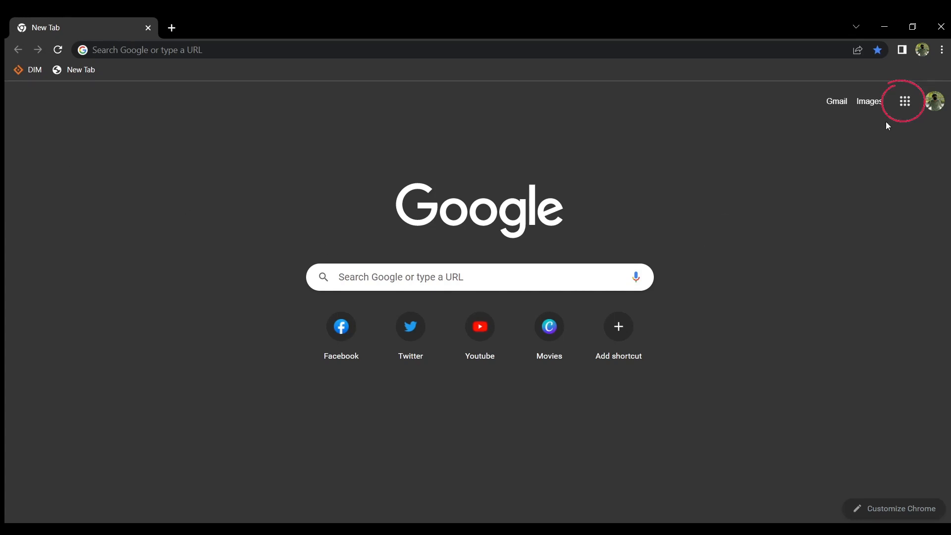
# Open Google Calendar from the Google apps and look over the current week's events.
pyautogui.click(905, 104)
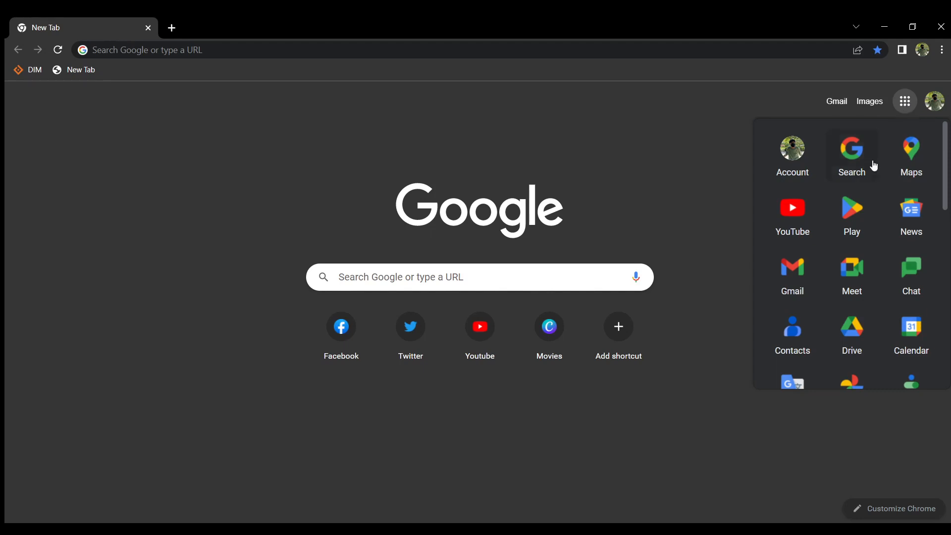
pyautogui.scroll(-1, 874, 166)
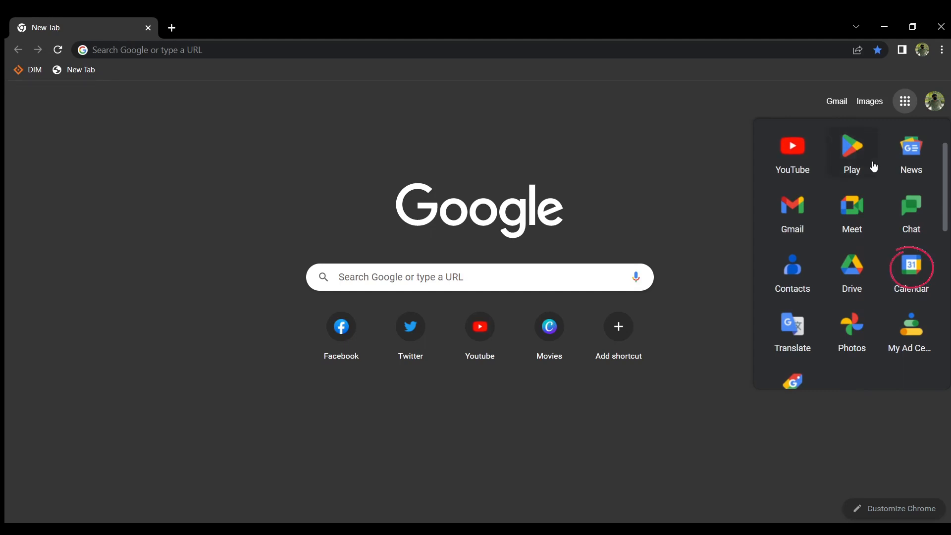
pyautogui.click(913, 270)
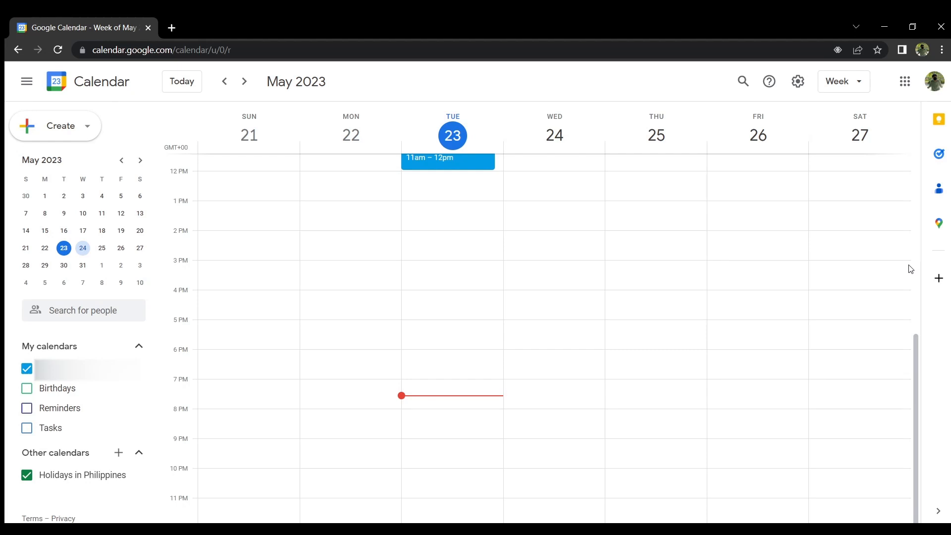
pyautogui.scroll(5, 910, 269)
pyautogui.scroll(1, 910, 268)
pyautogui.scroll(-2, 910, 269)
pyautogui.scroll(1, 910, 269)
pyautogui.scroll(1, 910, 268)
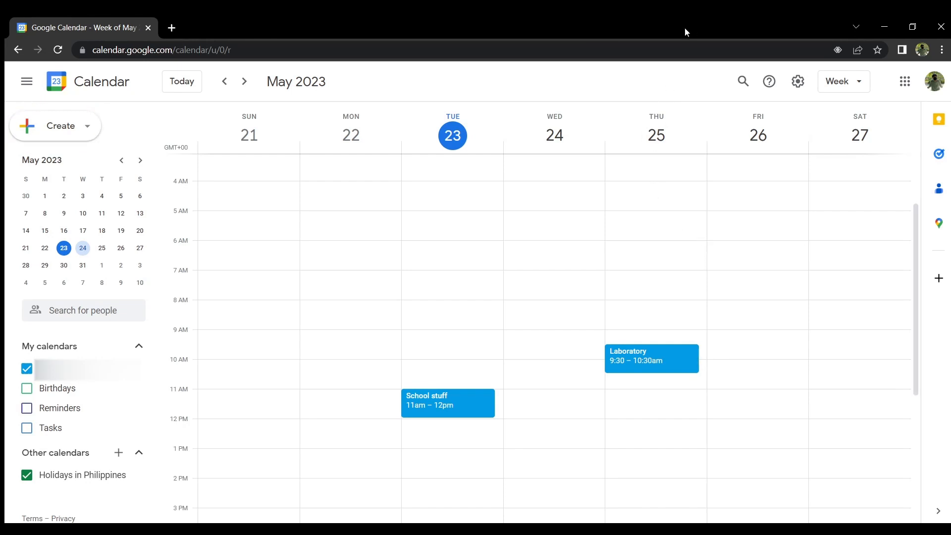
# Try scheduling a new Monday, May 22 event for 9:30am–10:30am with Find a time, and discard the draft.
pyautogui.click(88, 136)
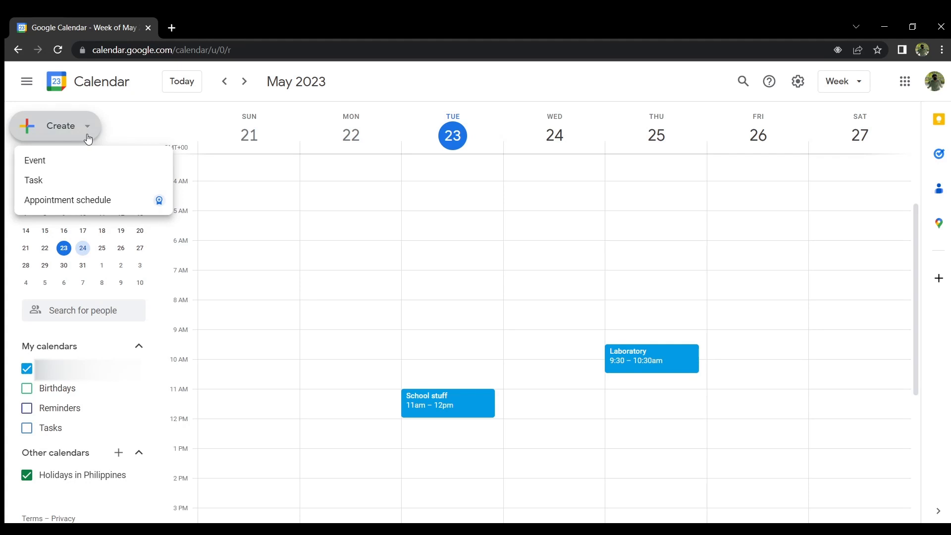
pyautogui.click(312, 243)
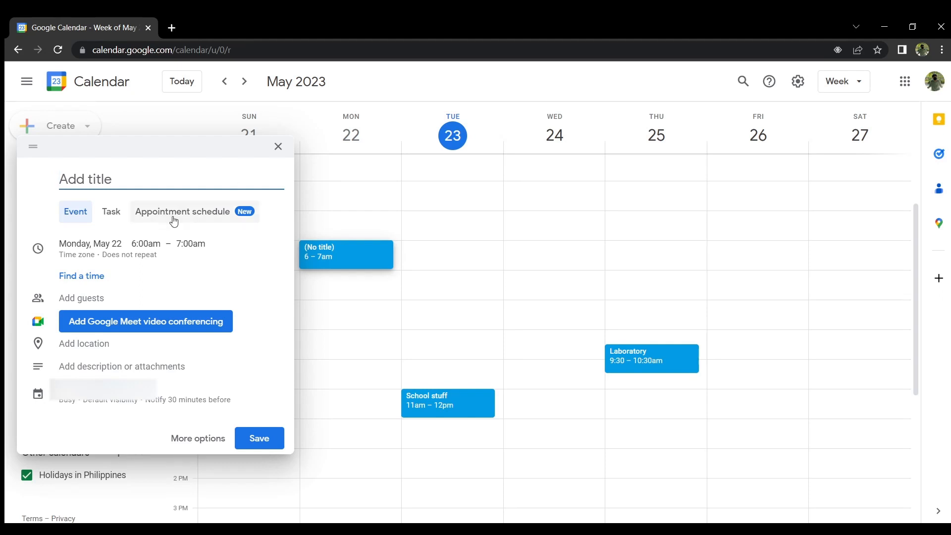
pyautogui.click(141, 259)
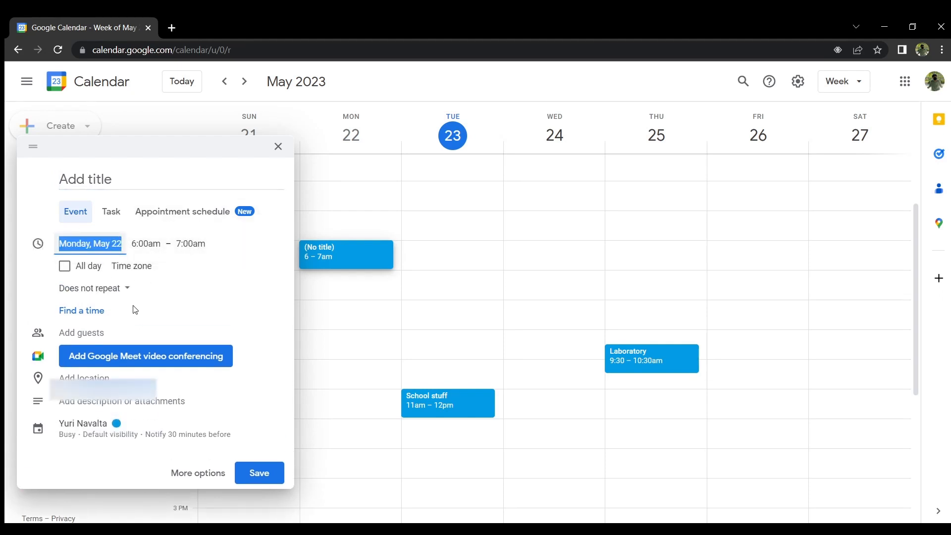
pyautogui.click(183, 296)
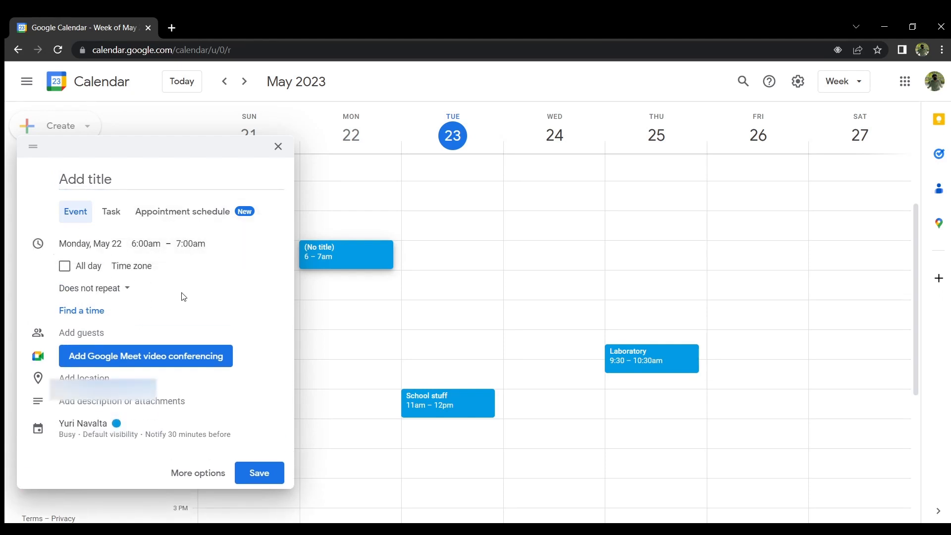
pyautogui.click(106, 317)
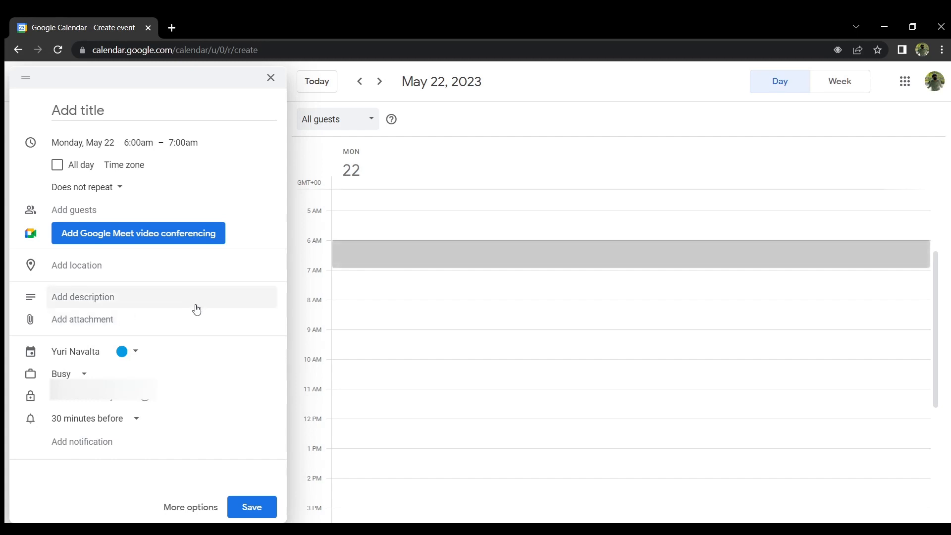
pyautogui.click(377, 287)
pyautogui.click(388, 322)
pyautogui.click(388, 351)
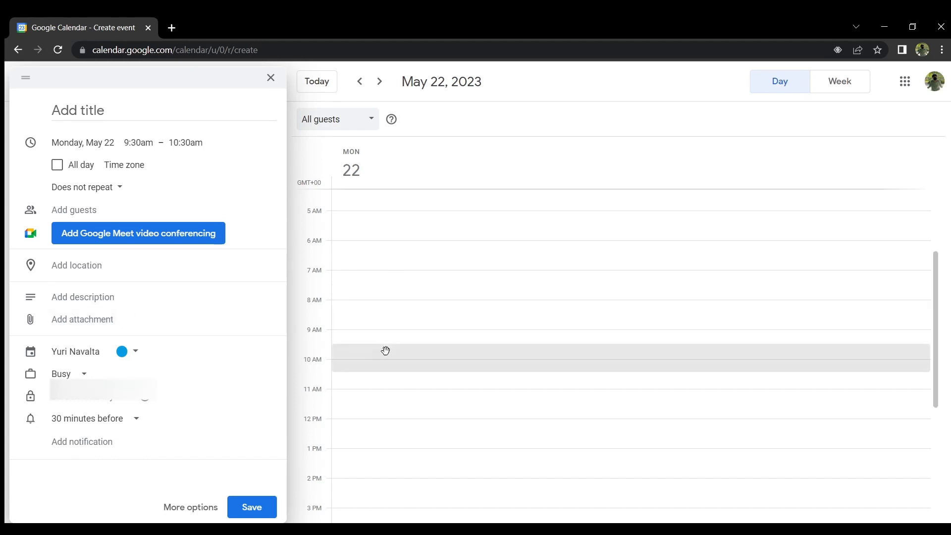
pyautogui.click(275, 83)
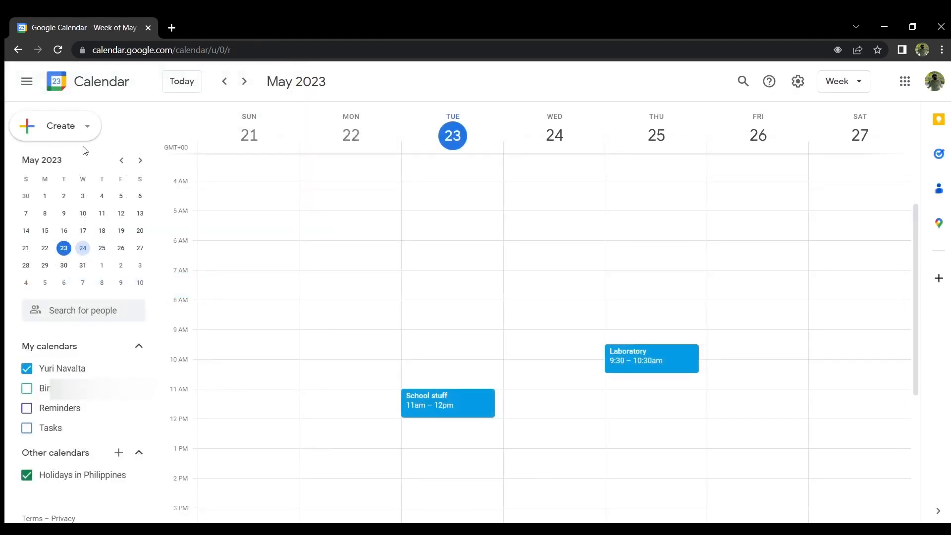
# Start a new event for Wednesday, May 24, 8:00pm–9:00pm, and open its guest entry.
pyautogui.click(53, 126)
pyautogui.click(60, 159)
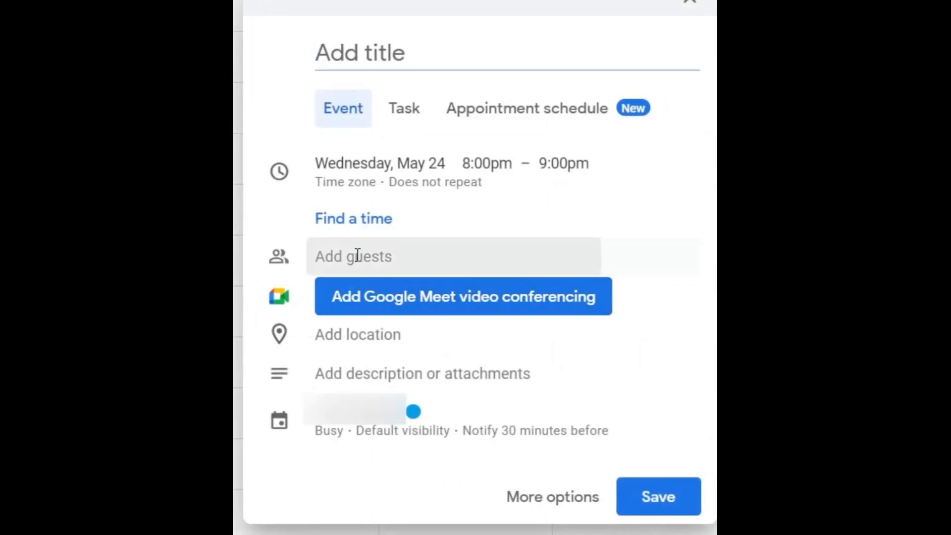
pyautogui.click(357, 255)
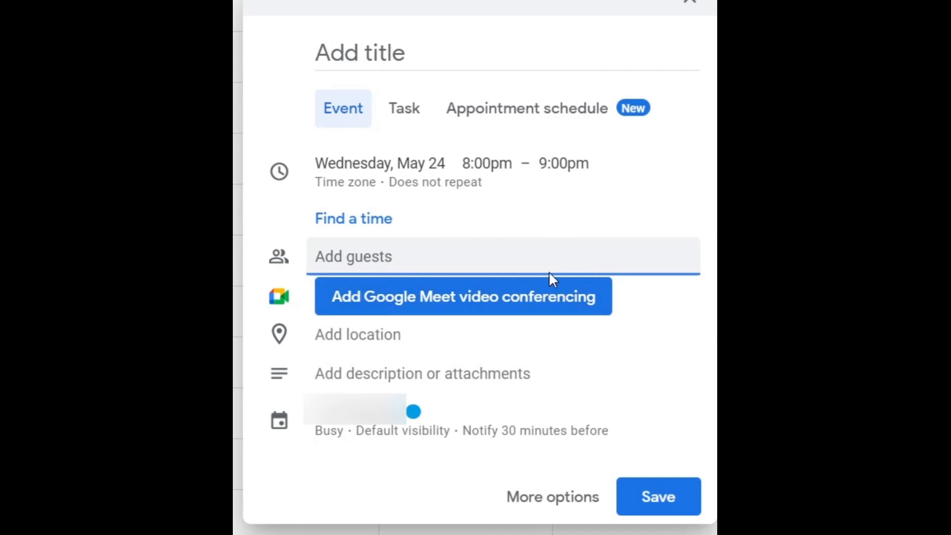
# Add Google Meet video conferencing to the draft event and remove it again.
pyautogui.click(567, 294)
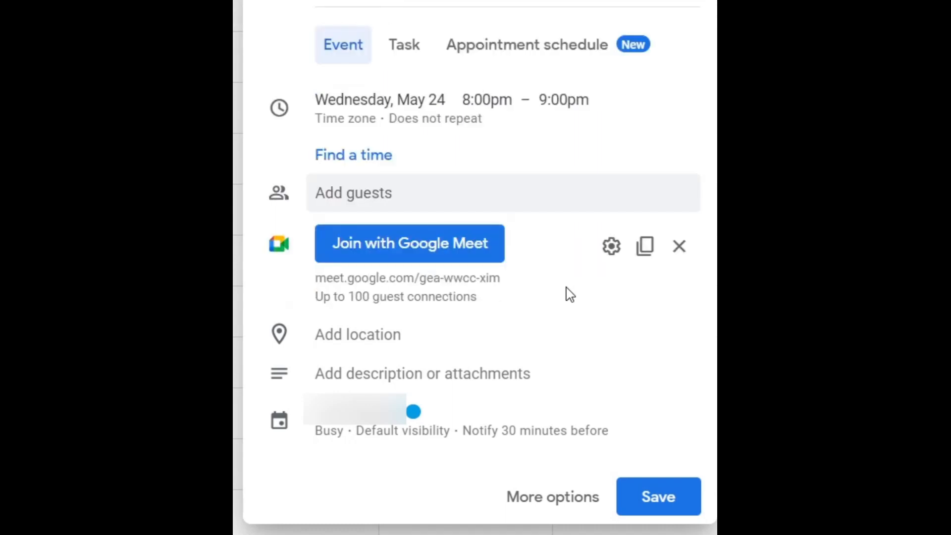
pyautogui.click(612, 325)
pyautogui.click(674, 247)
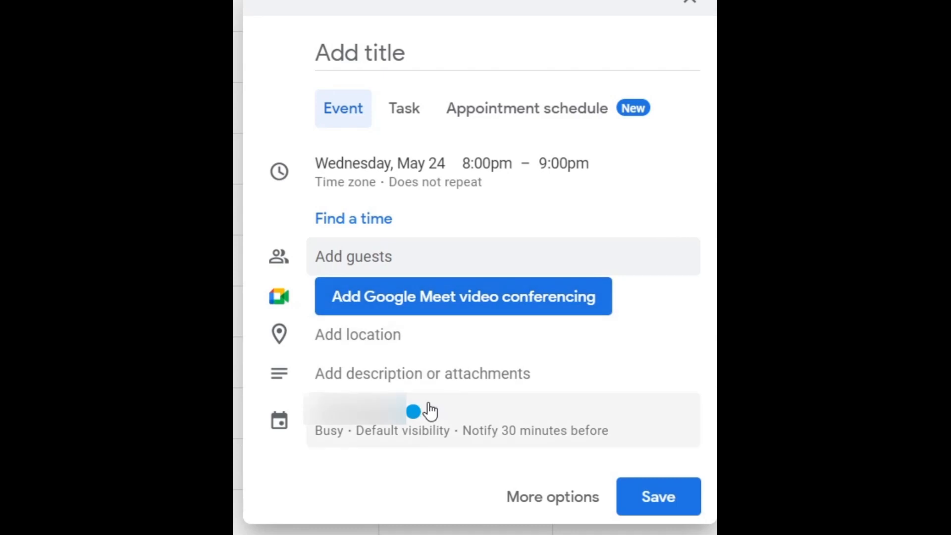
# Examine the draft event's description, availability, color and visibility options.
pyautogui.click(439, 385)
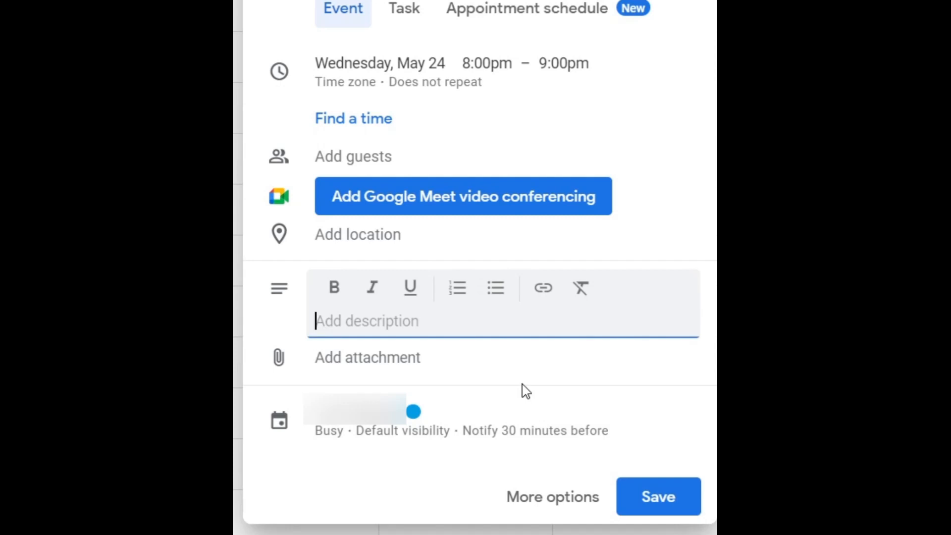
pyautogui.click(403, 424)
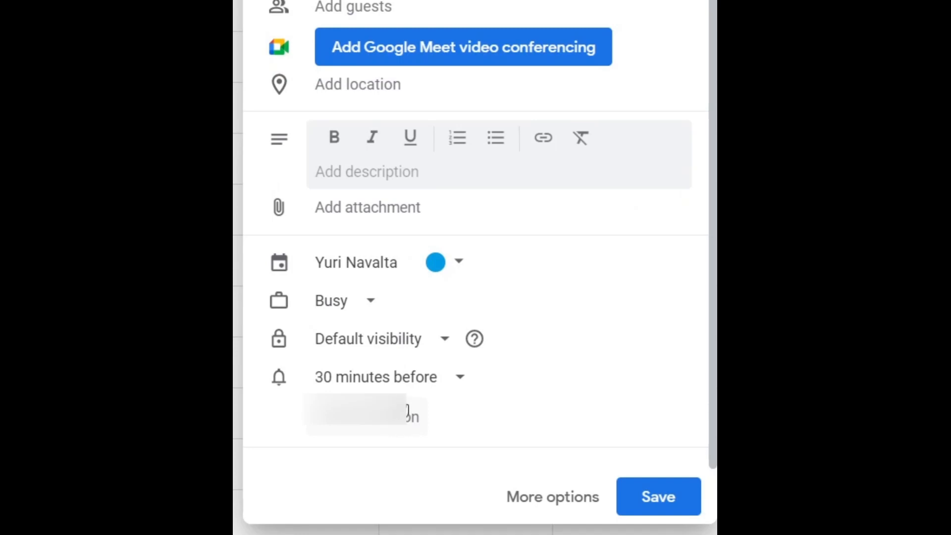
pyautogui.click(371, 306)
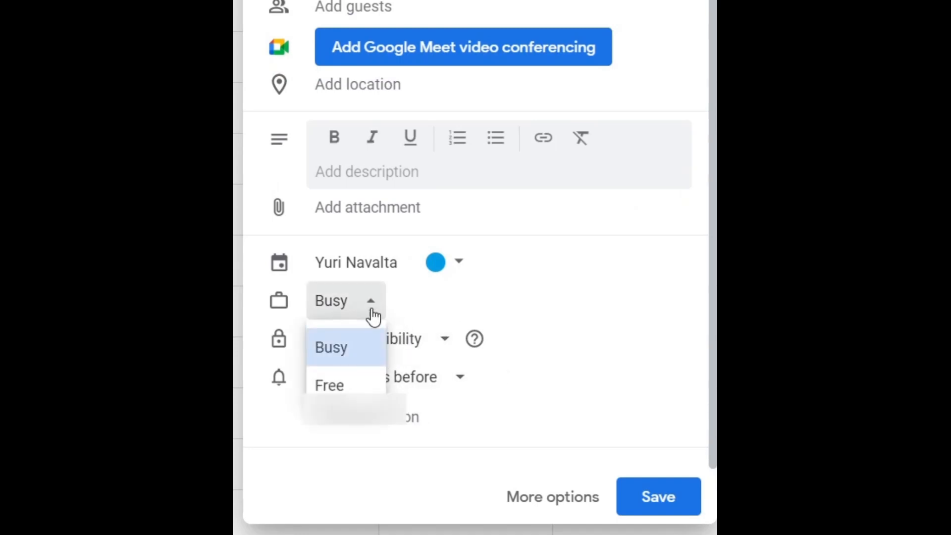
pyautogui.click(468, 265)
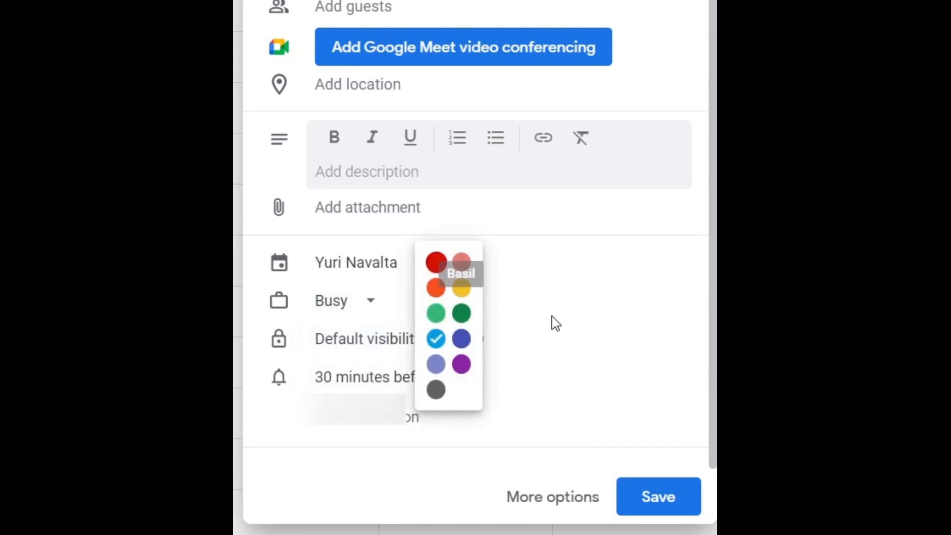
pyautogui.click(531, 328)
pyautogui.click(442, 345)
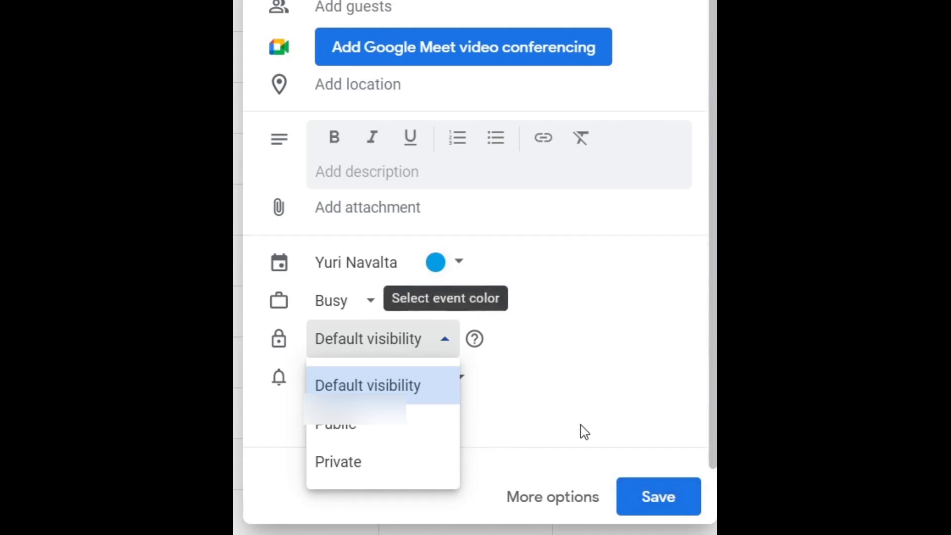
pyautogui.click(591, 417)
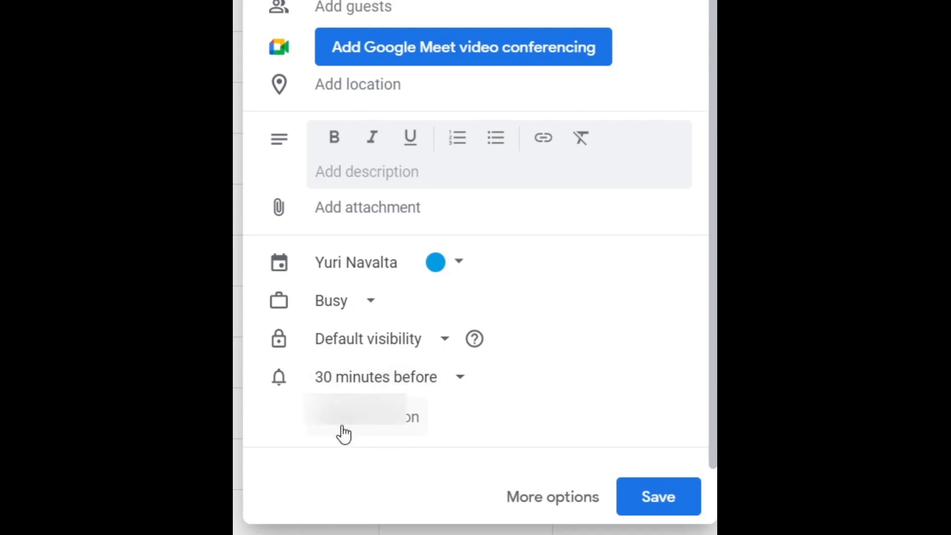
# Save the untitled Wednesday, May 24 event and view it in the week.
pyautogui.scroll(3, 404, 440)
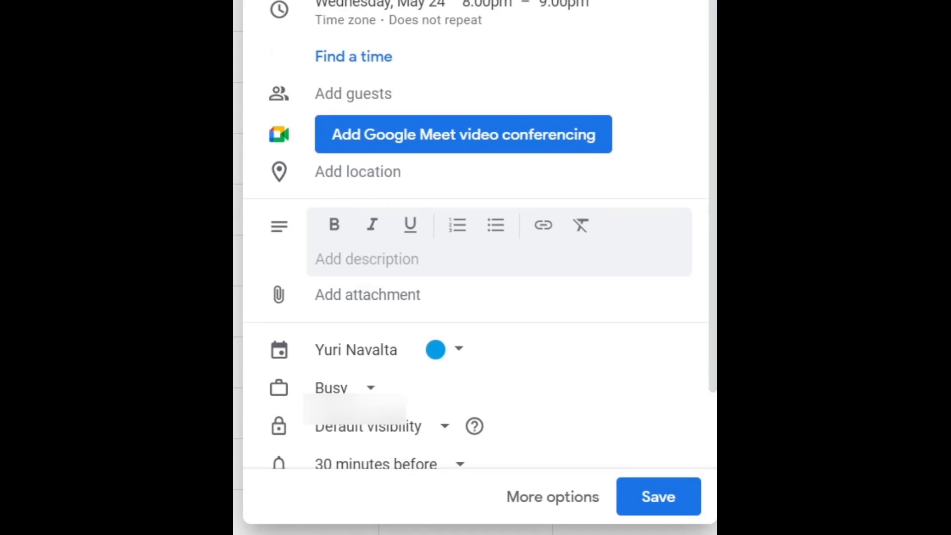
pyautogui.click(666, 507)
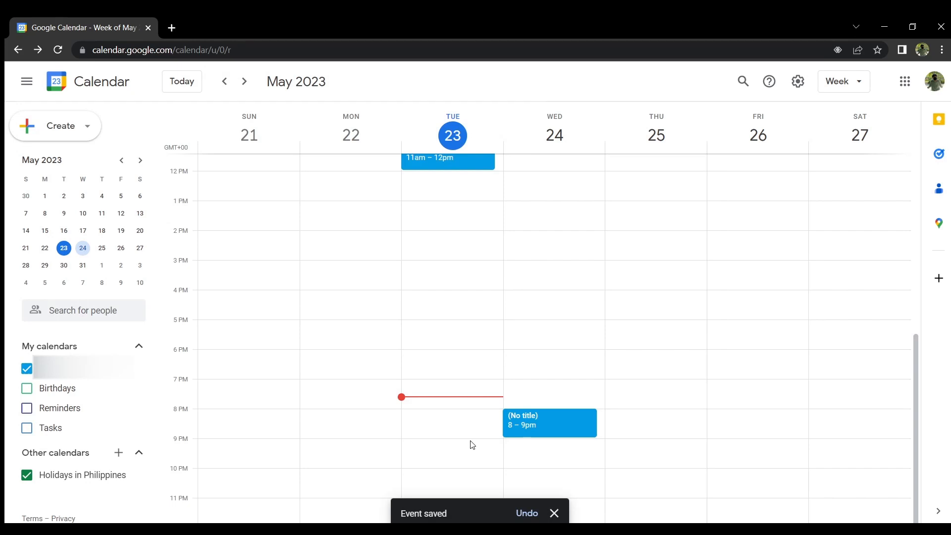
pyautogui.scroll(2, 472, 444)
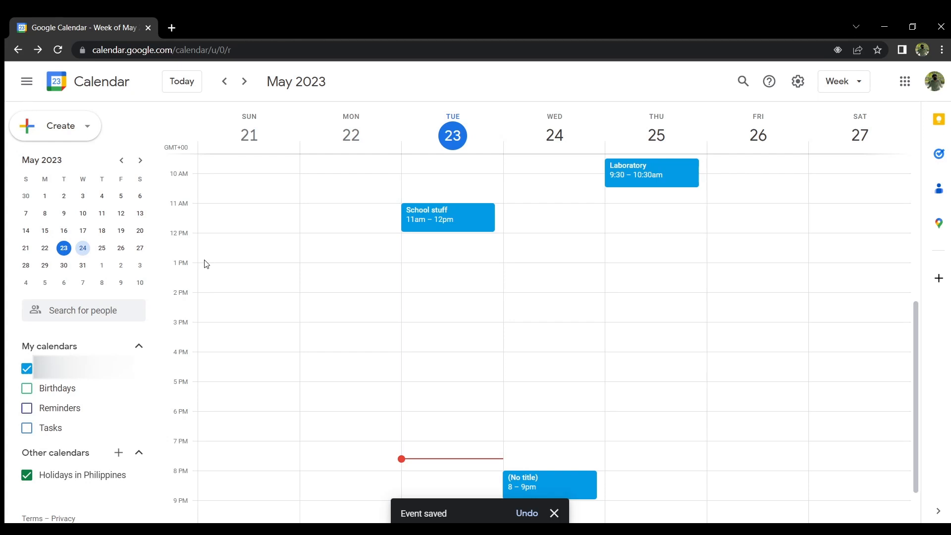
# Create and save an untitled task in My Tasks for May 24, 2023 at 8:00pm.
pyautogui.click(86, 134)
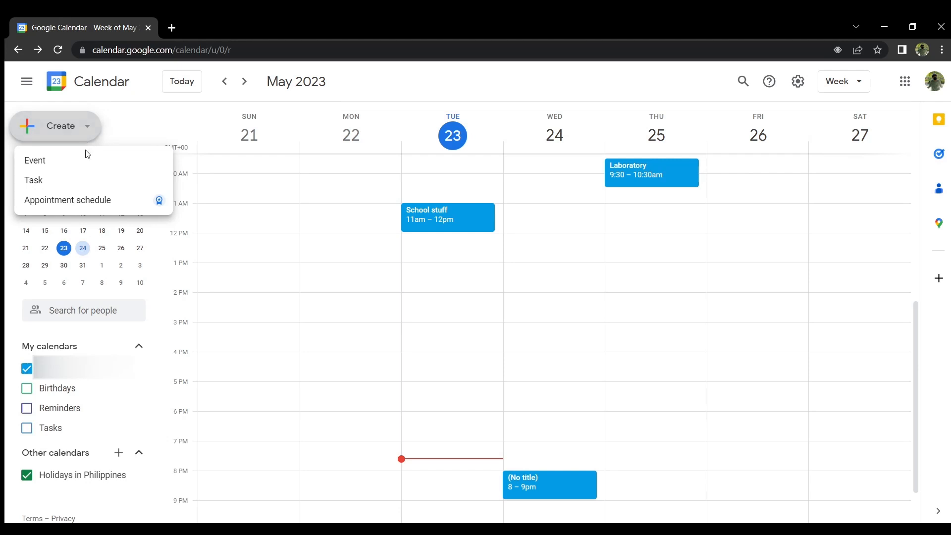
pyautogui.click(91, 187)
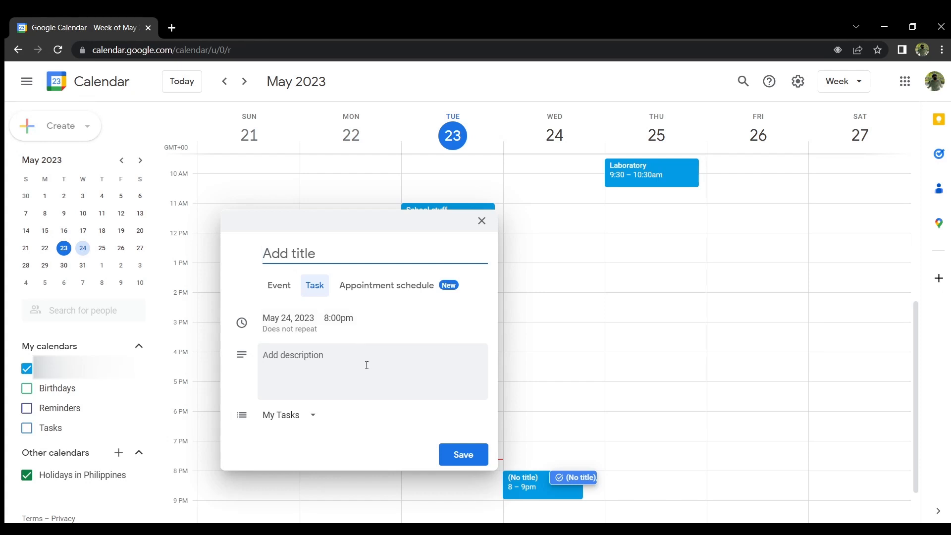
pyautogui.click(460, 451)
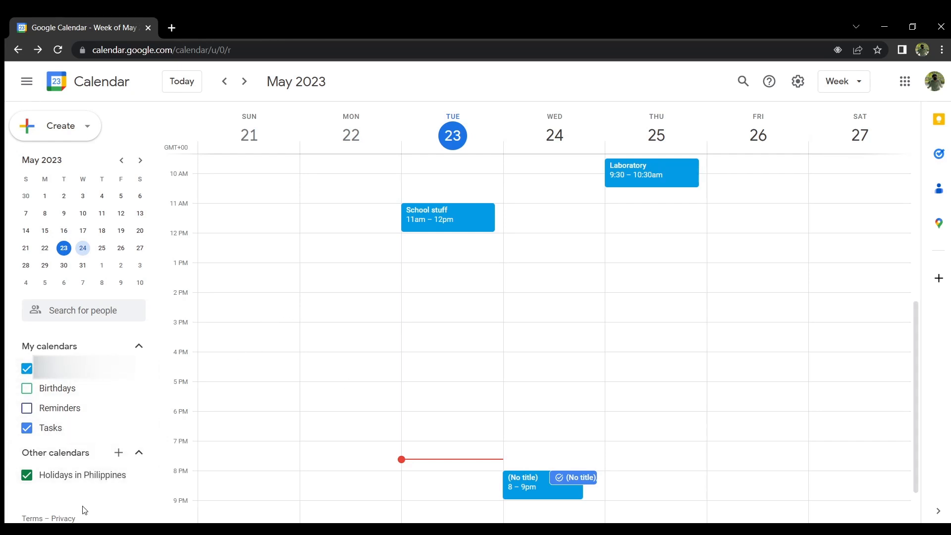
# Show the Reminders and Birthdays calendars in the week view.
pyautogui.click(39, 409)
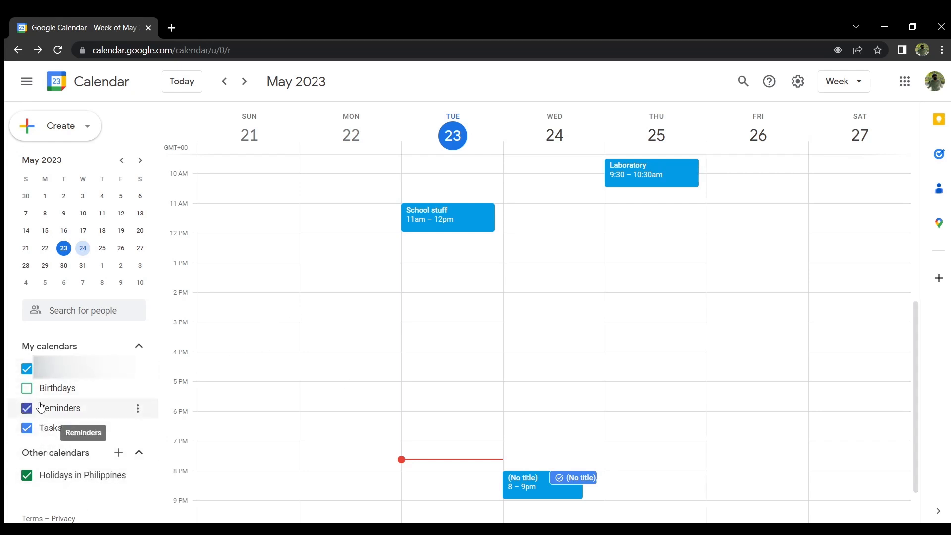
pyautogui.click(39, 392)
# Create a new calendar named Work and return to the week view.
pyautogui.click(118, 452)
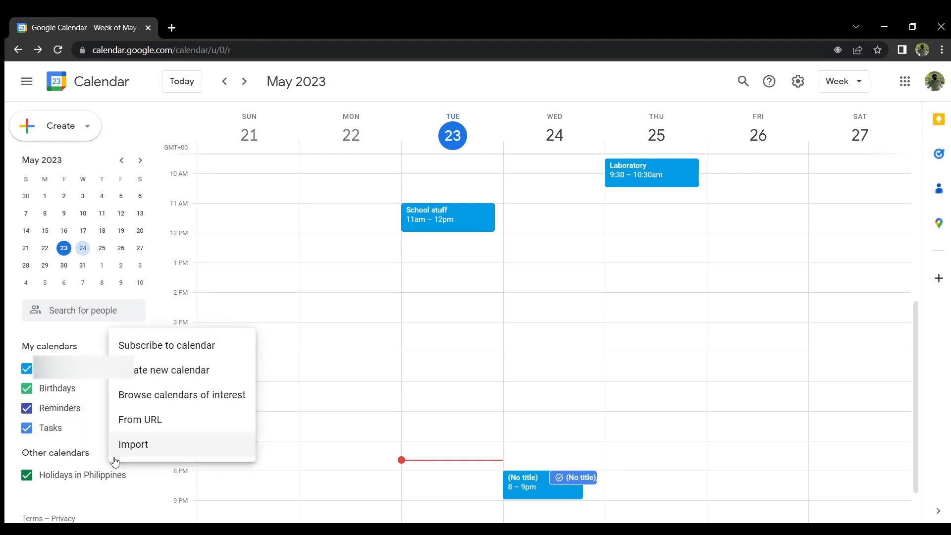
pyautogui.click(235, 381)
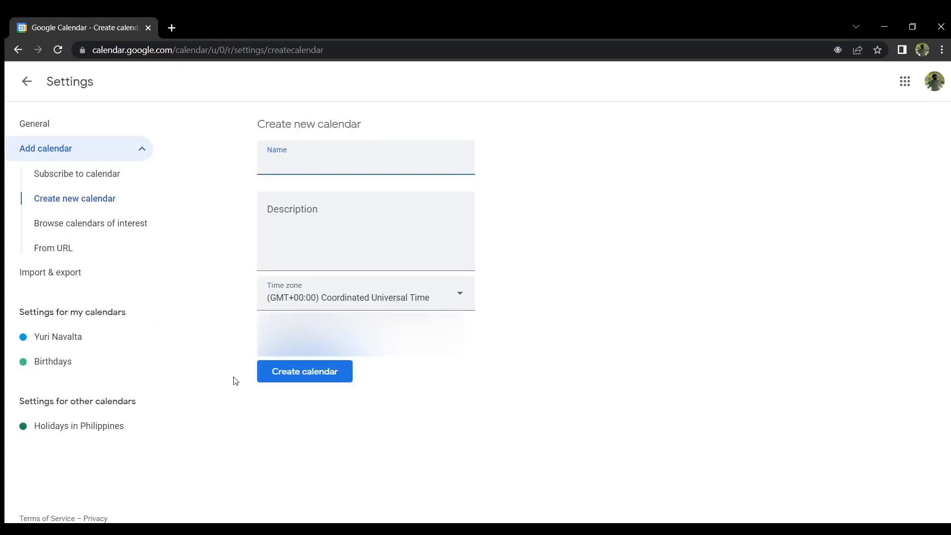
pyautogui.write('Work')
pyautogui.click(297, 378)
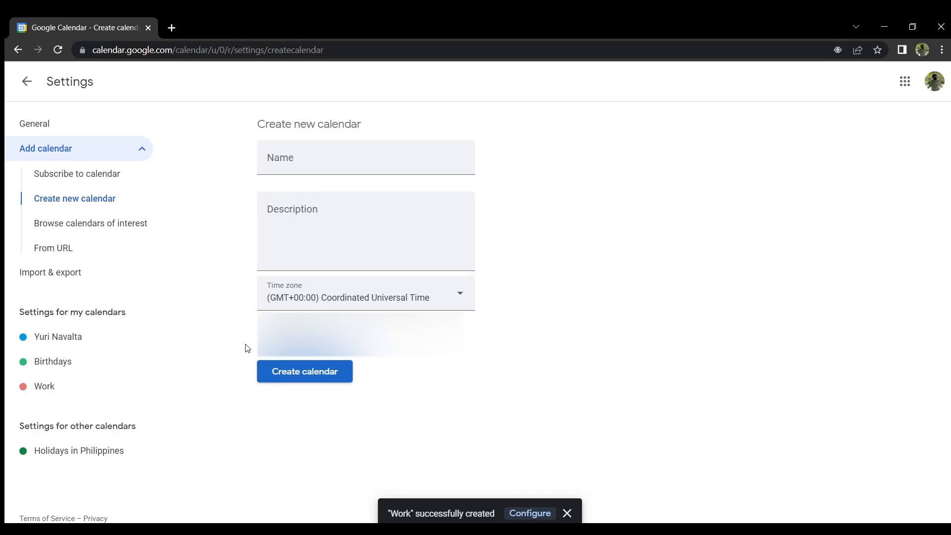
pyautogui.click(28, 83)
# Hide the personal, Birthdays, Reminders and Tasks calendars so that Work is the only one shown under My calendars.
pyautogui.moveTo(98, 456)
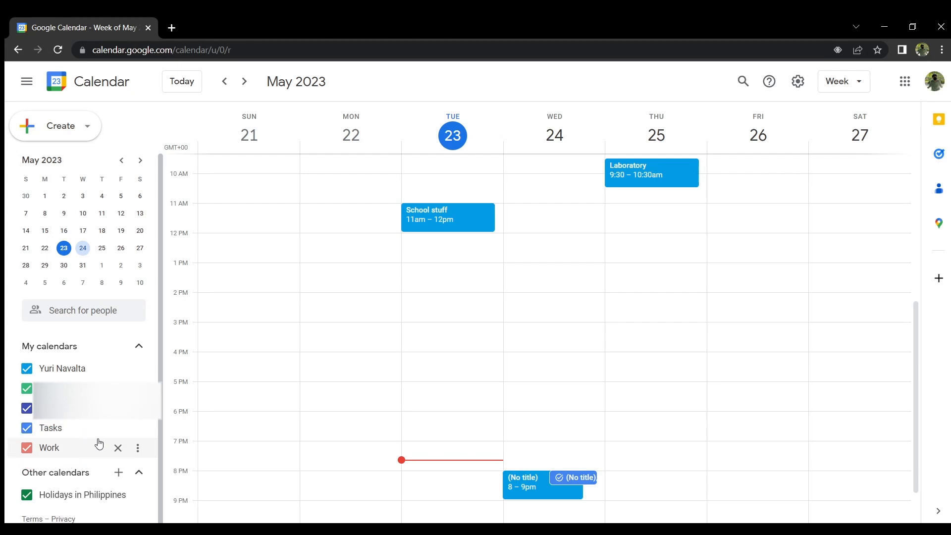
pyautogui.click(95, 446)
pyautogui.click(94, 446)
pyautogui.click(80, 428)
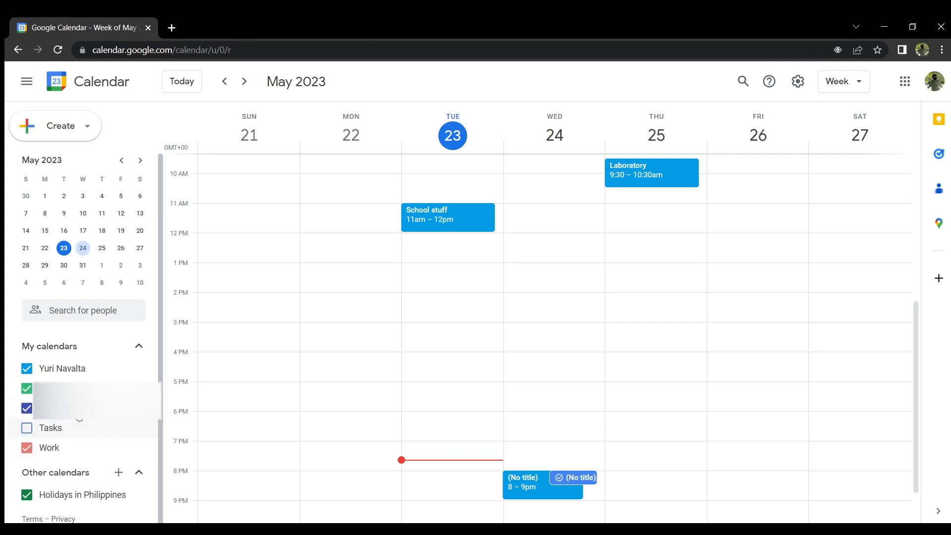
pyautogui.click(84, 375)
pyautogui.click(27, 408)
pyautogui.click(26, 389)
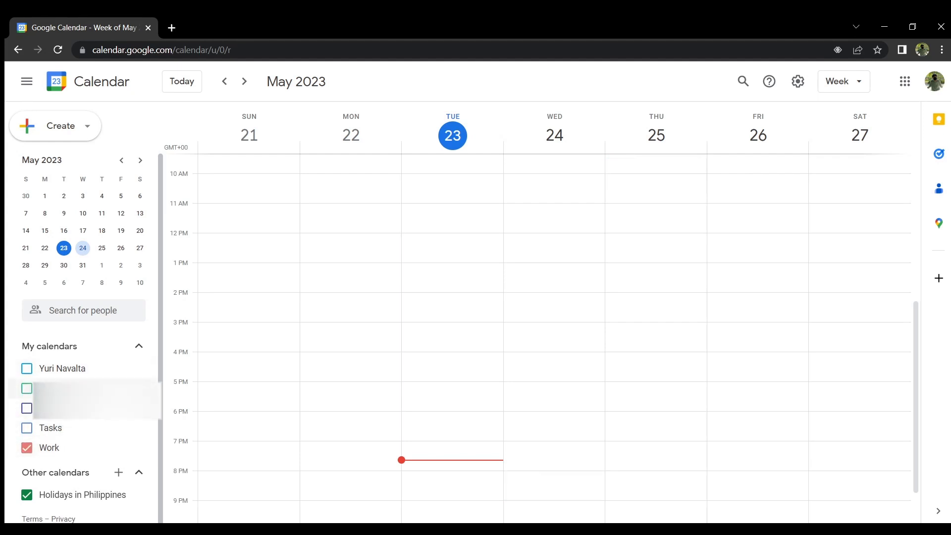
pyautogui.scroll(-2, 426, 423)
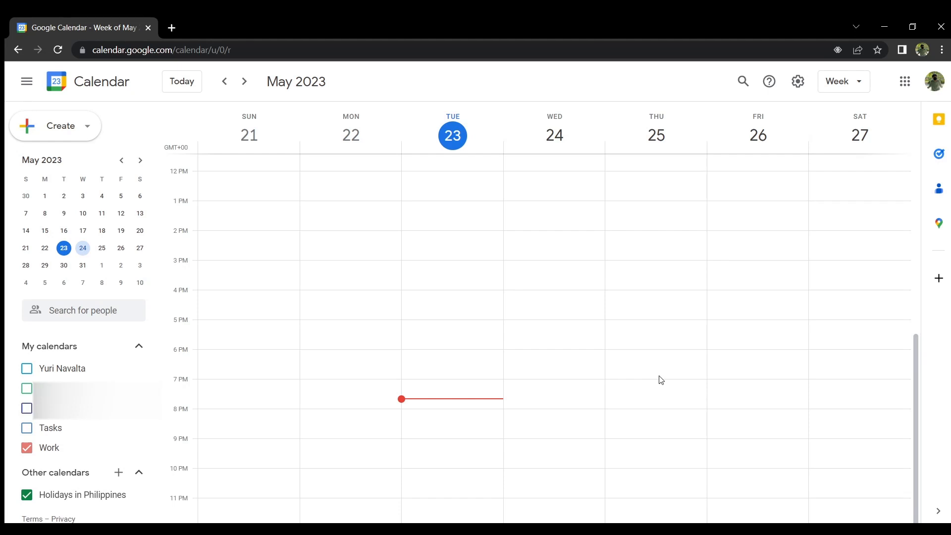
# Toggle the personal calendar's events on and off in the week view, leaving that calendar hidden.
pyautogui.click(93, 369)
pyautogui.scroll(4, 352, 365)
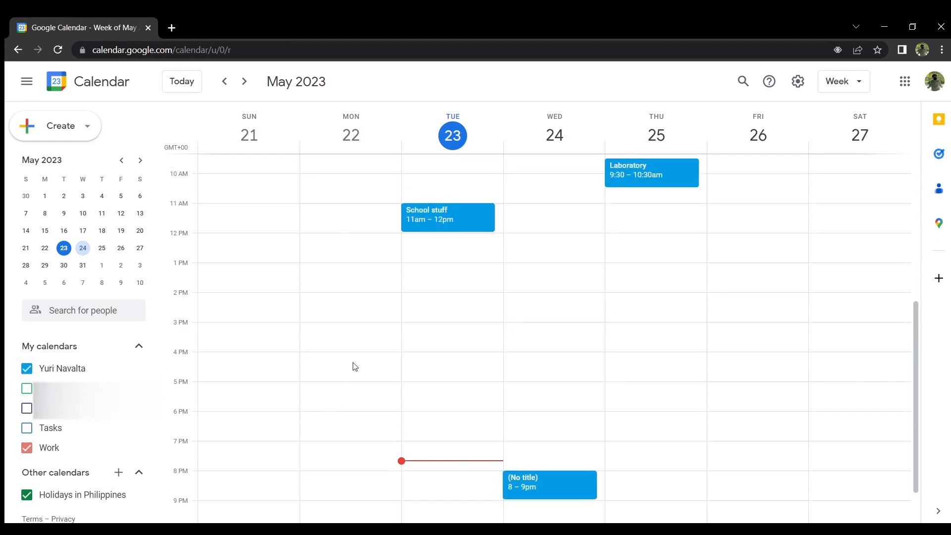
pyautogui.scroll(-2, 354, 366)
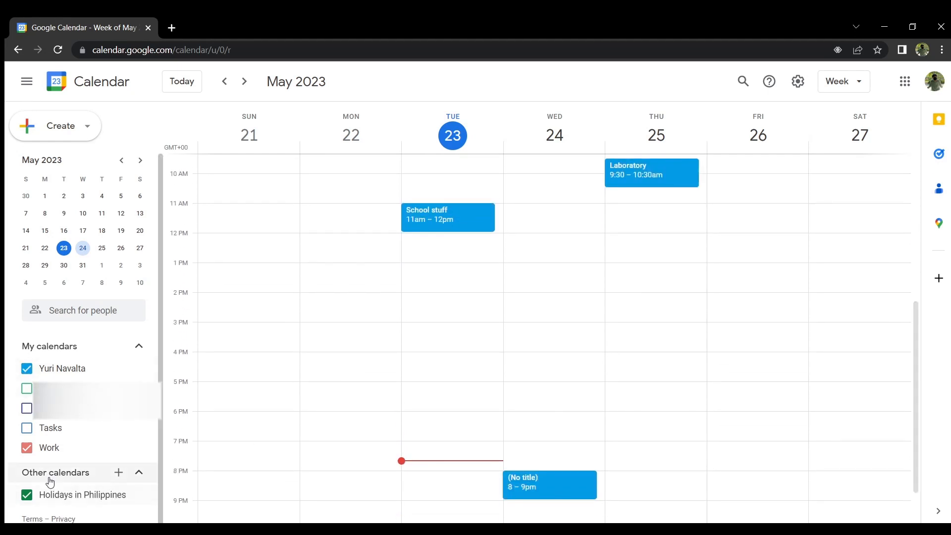
pyautogui.click(75, 376)
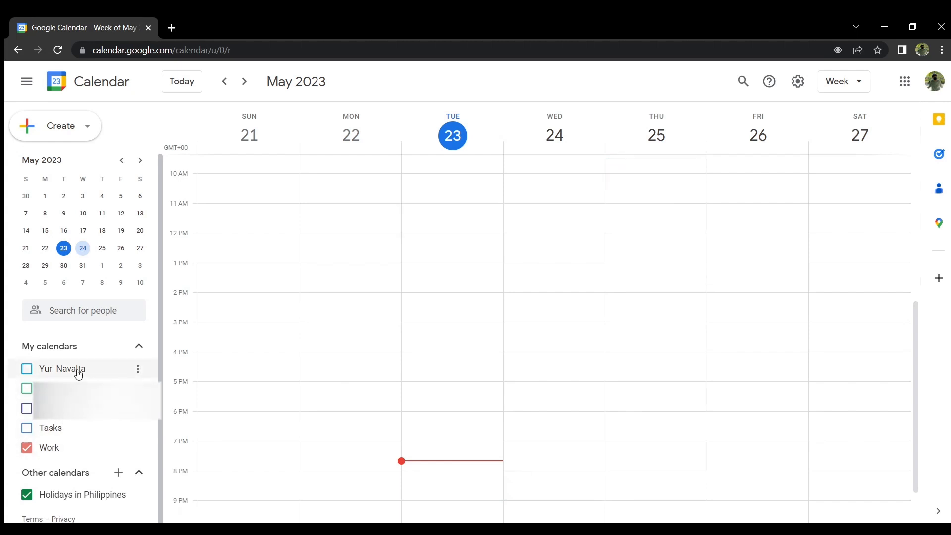
pyautogui.click(78, 374)
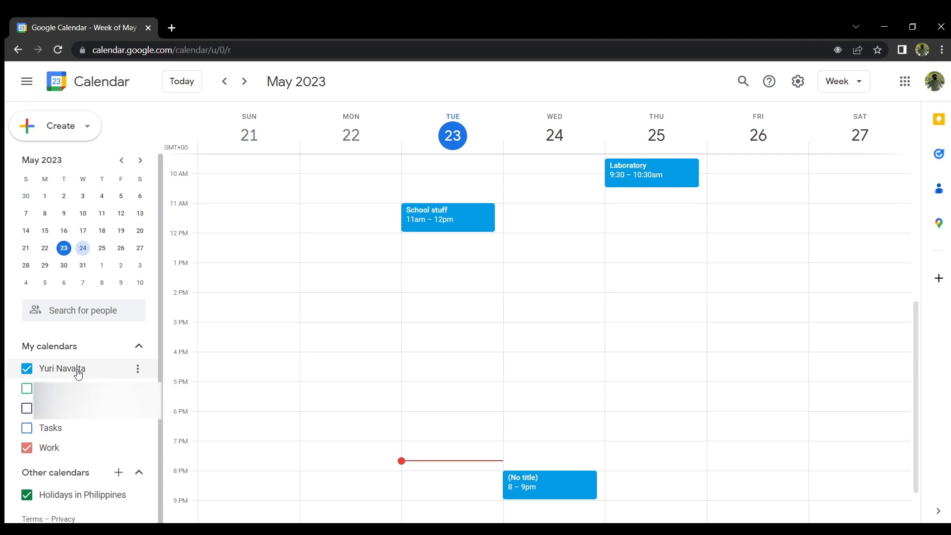
pyautogui.click(78, 374)
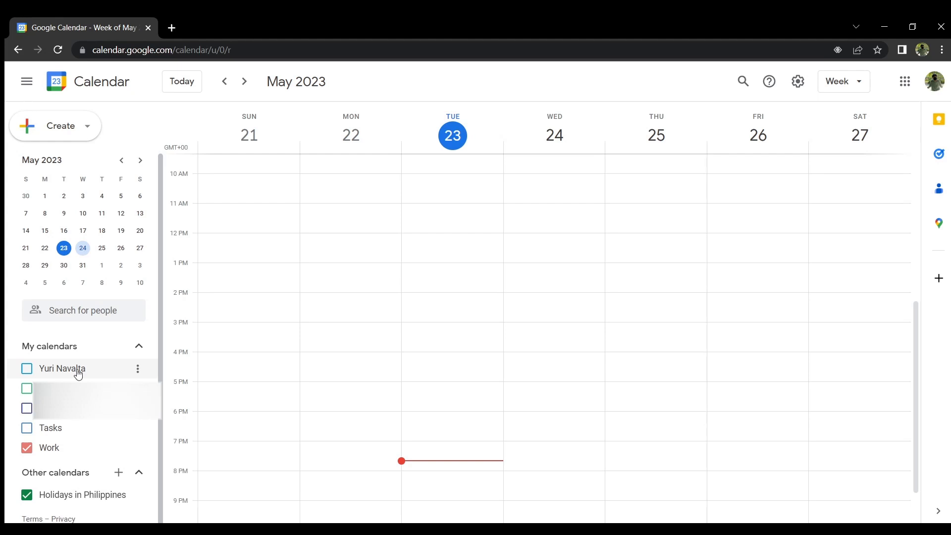
# Show the Reminders calendar and save an untitled, non-repeating reminder for May 22, 2023 at 1:30pm.
pyautogui.click(27, 408)
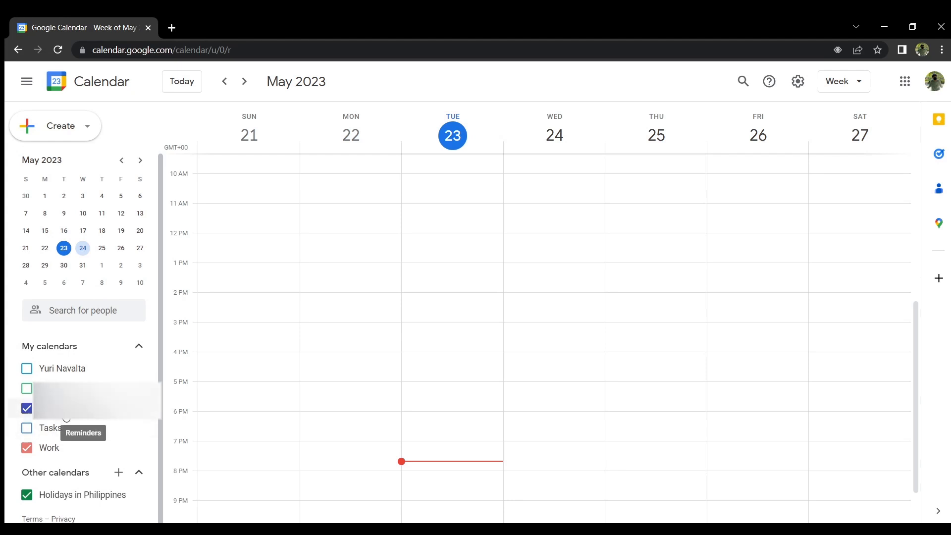
pyautogui.click(342, 292)
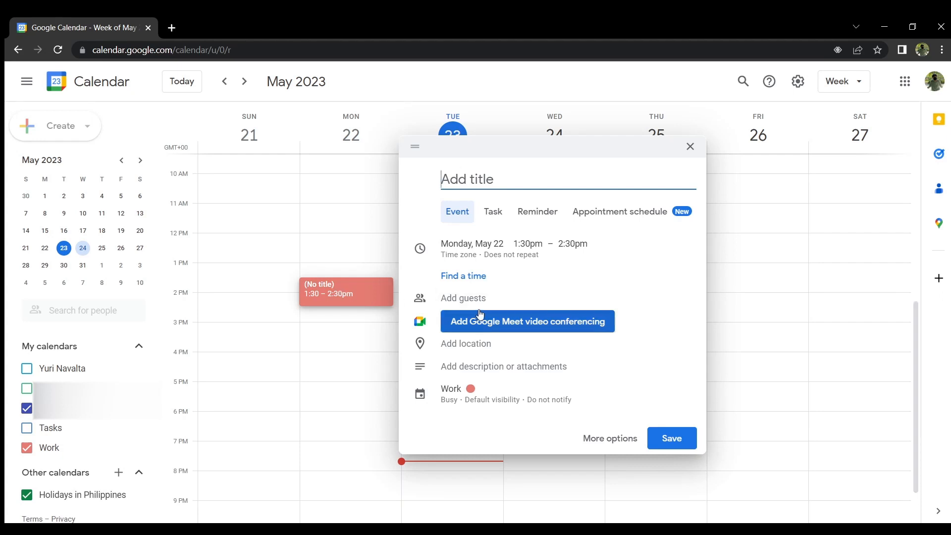
pyautogui.click(542, 210)
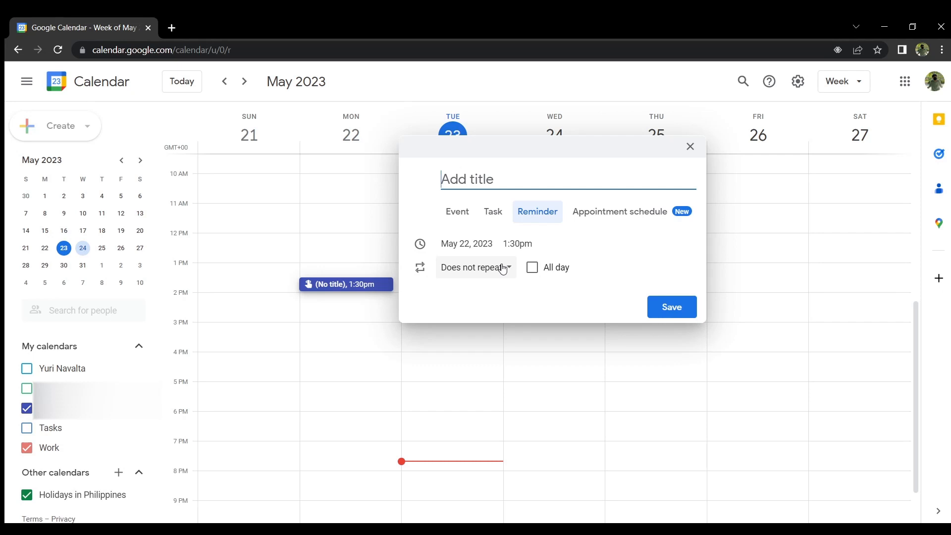
pyautogui.click(669, 317)
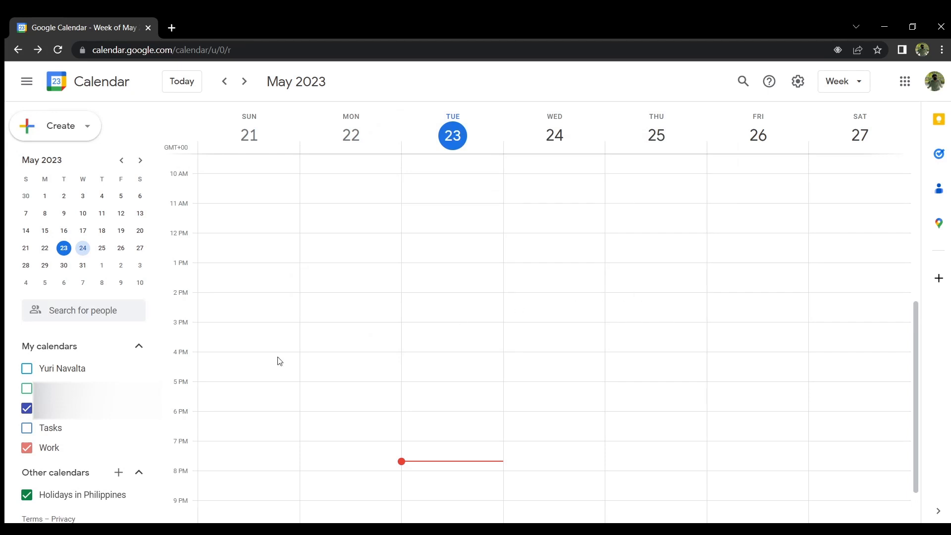
pyautogui.scroll(-1, 340, 342)
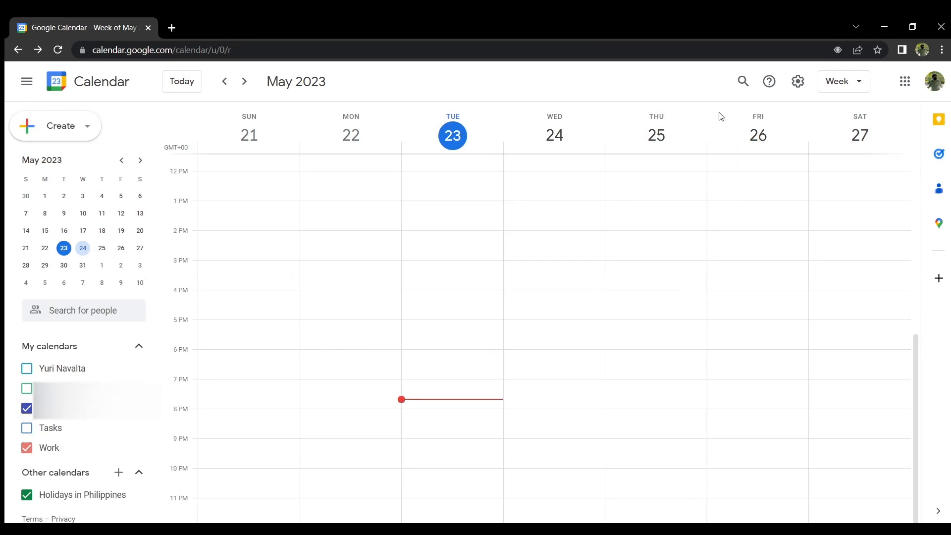
# Open the calendar's general settings page.
pyautogui.click(795, 85)
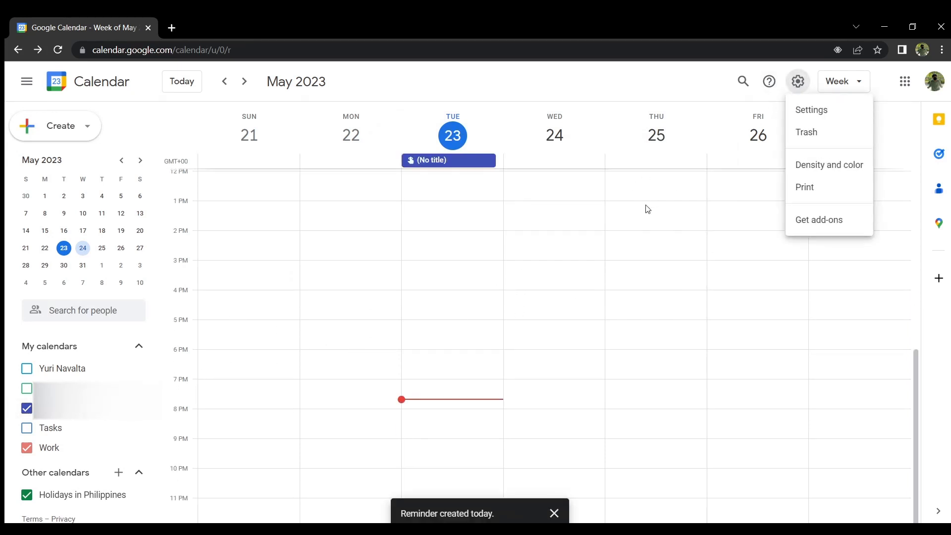
pyautogui.click(797, 82)
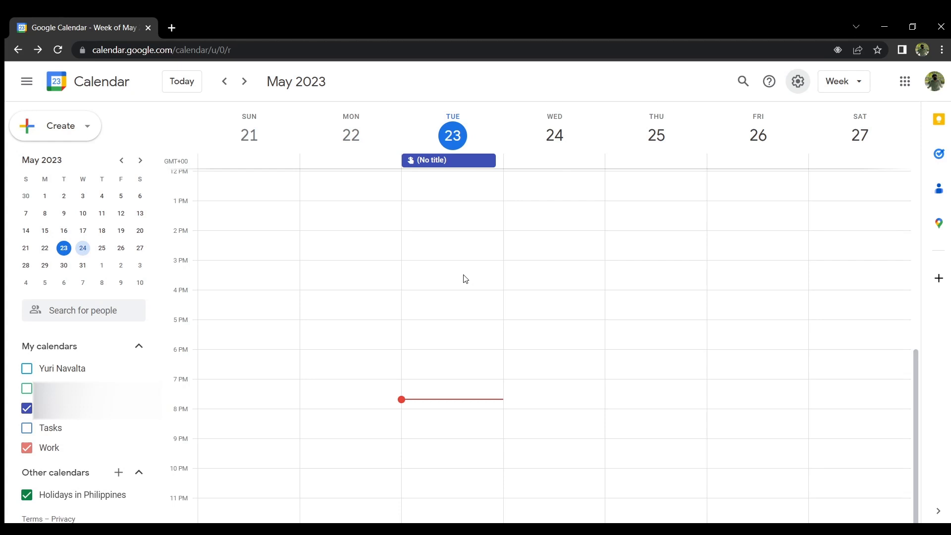
pyautogui.click(797, 83)
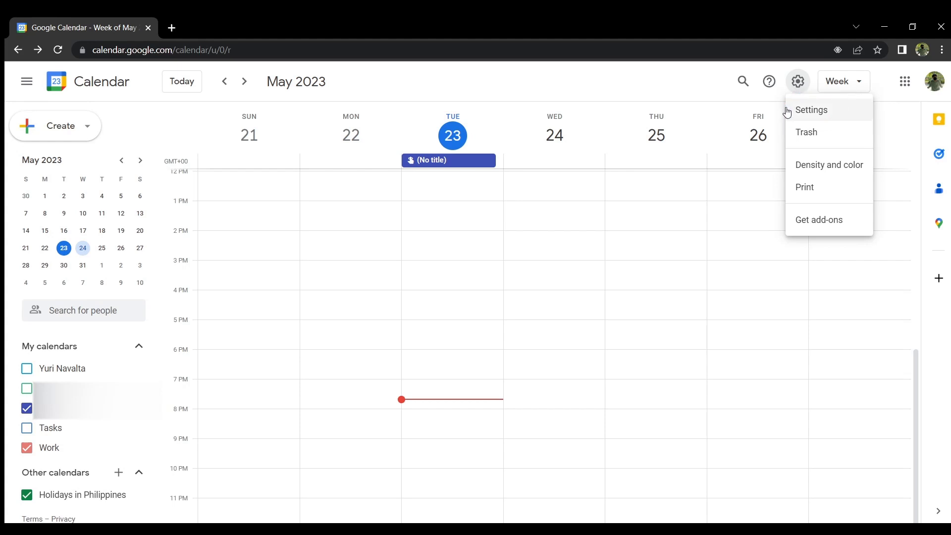
pyautogui.click(792, 110)
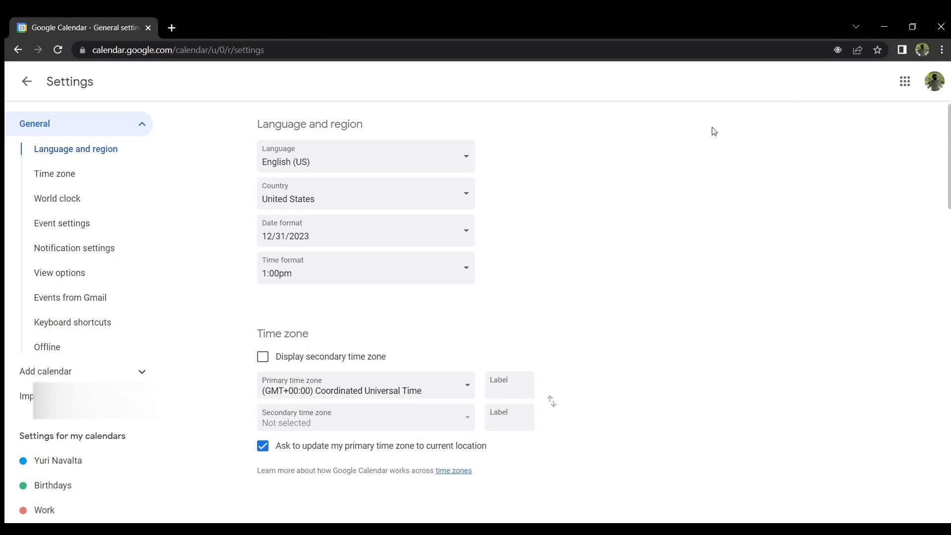
# Look through the general settings from World clock and Event settings down to Events from Gmail, Keyboard shortcuts and Offline.
pyautogui.click(75, 199)
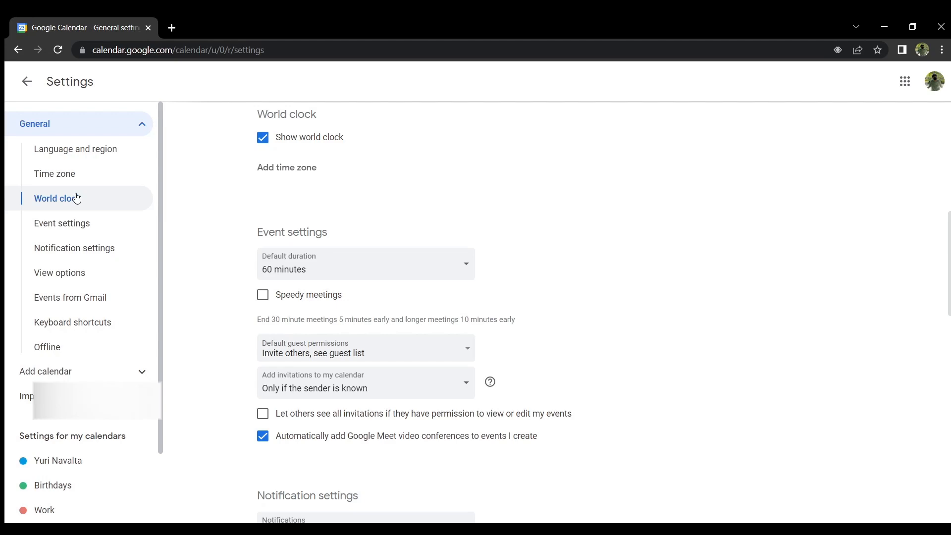
pyautogui.scroll(-4, 414, 257)
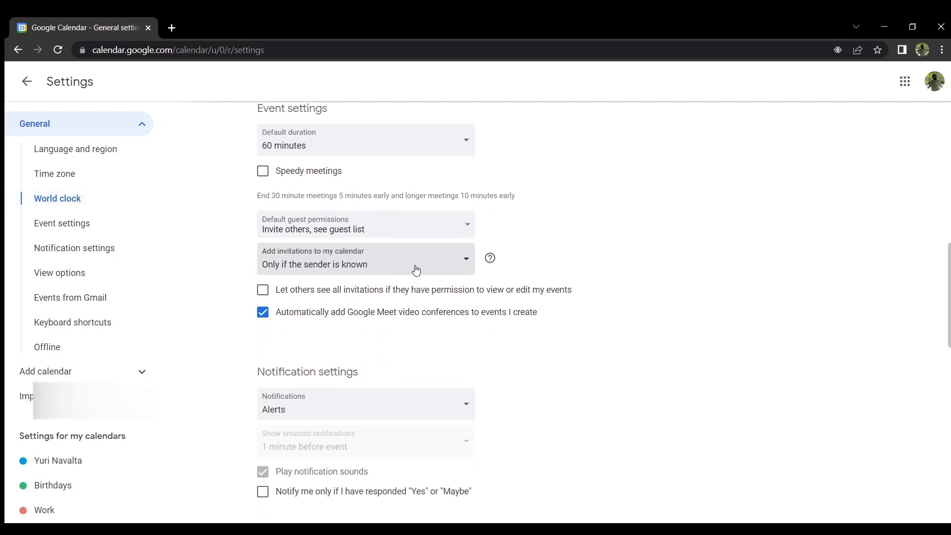
pyautogui.scroll(-4, 417, 270)
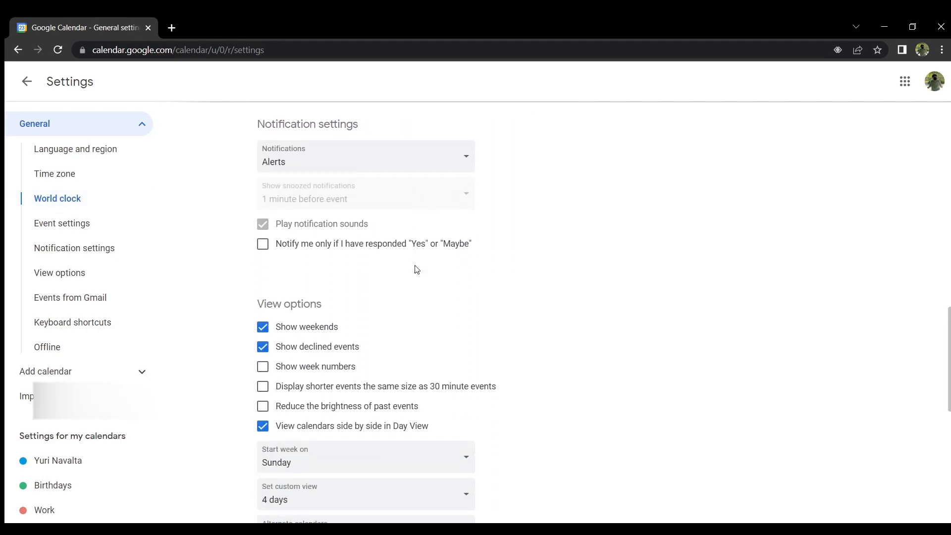
pyautogui.scroll(-3, 417, 270)
pyautogui.scroll(-6, 417, 268)
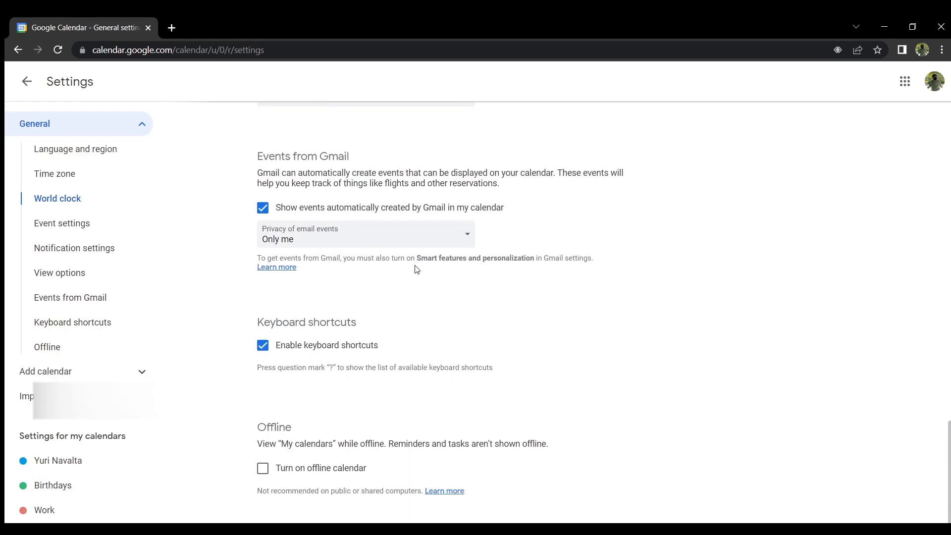
pyautogui.scroll(10, 417, 270)
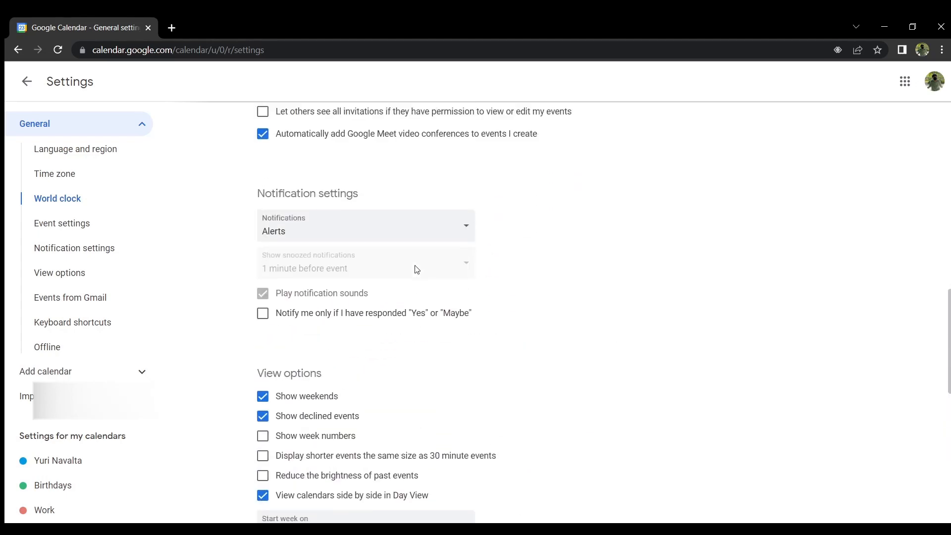
pyautogui.scroll(-4, 417, 270)
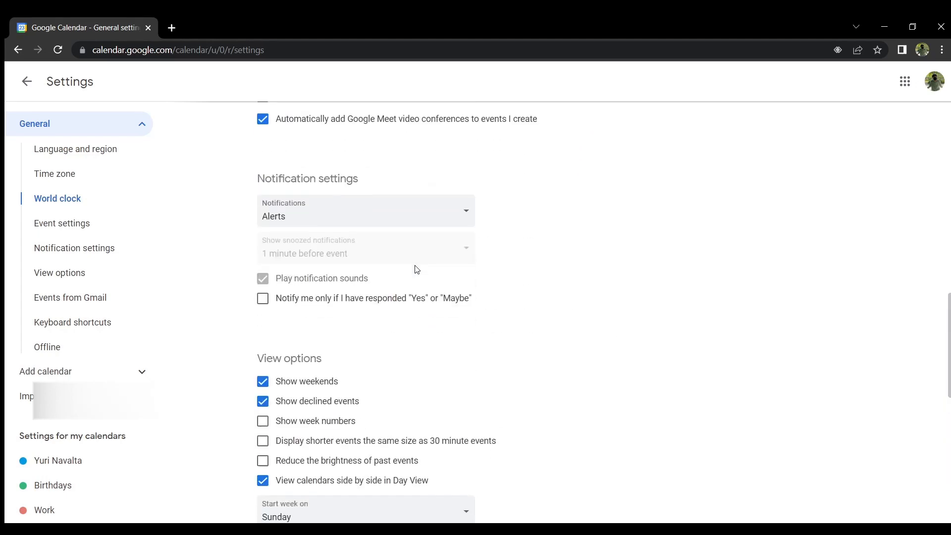
pyautogui.scroll(-4, 417, 270)
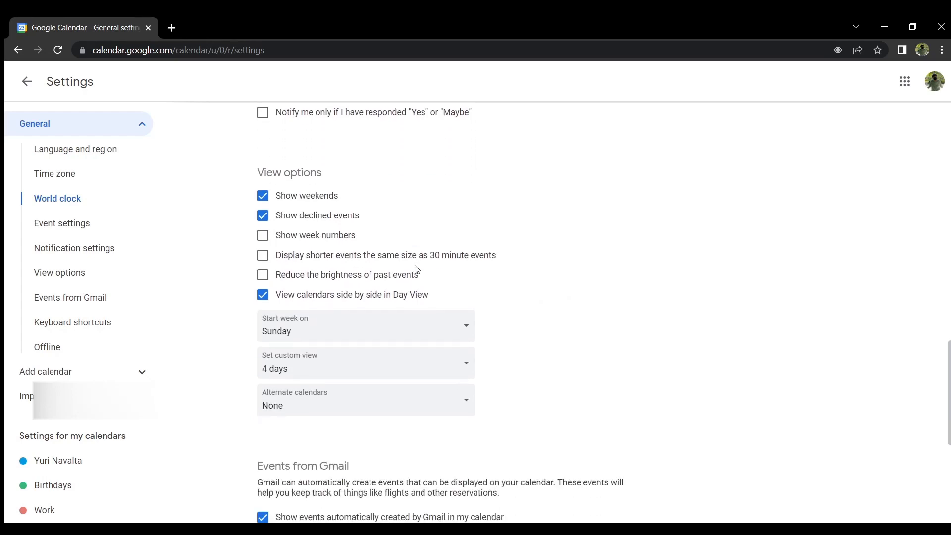
pyautogui.scroll(-6, 417, 270)
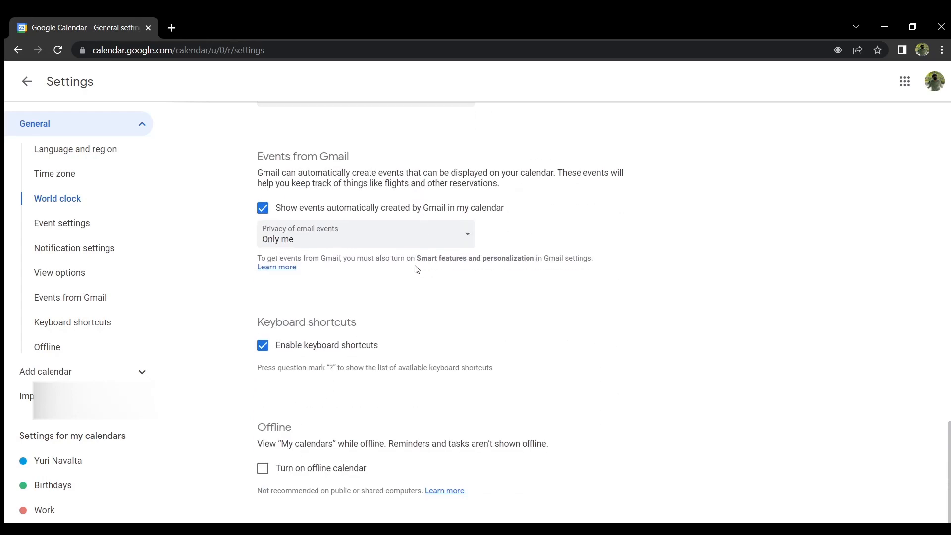
pyautogui.scroll(5, 417, 270)
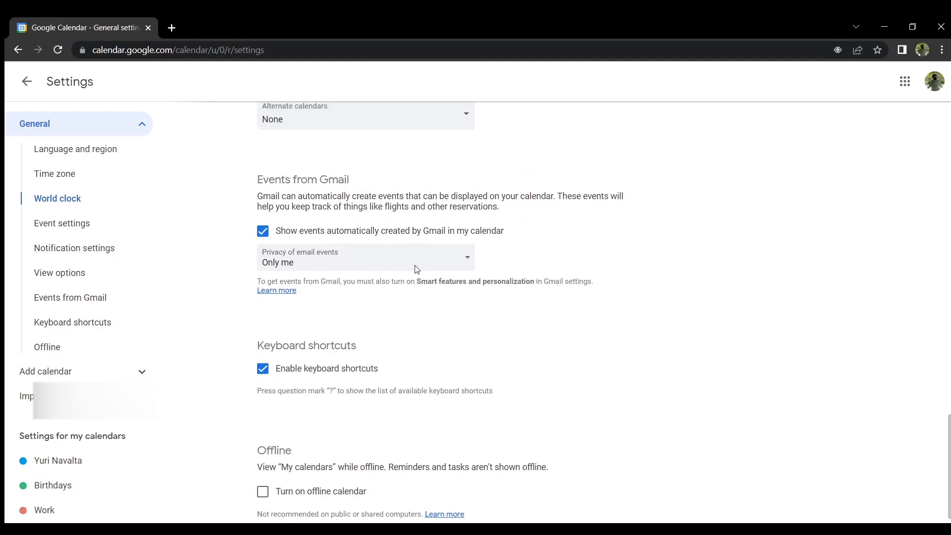
# Add the (GMT-07:00) Pacific Time - Los Angeles time zone to the world clock and return to the week view.
pyautogui.click(86, 184)
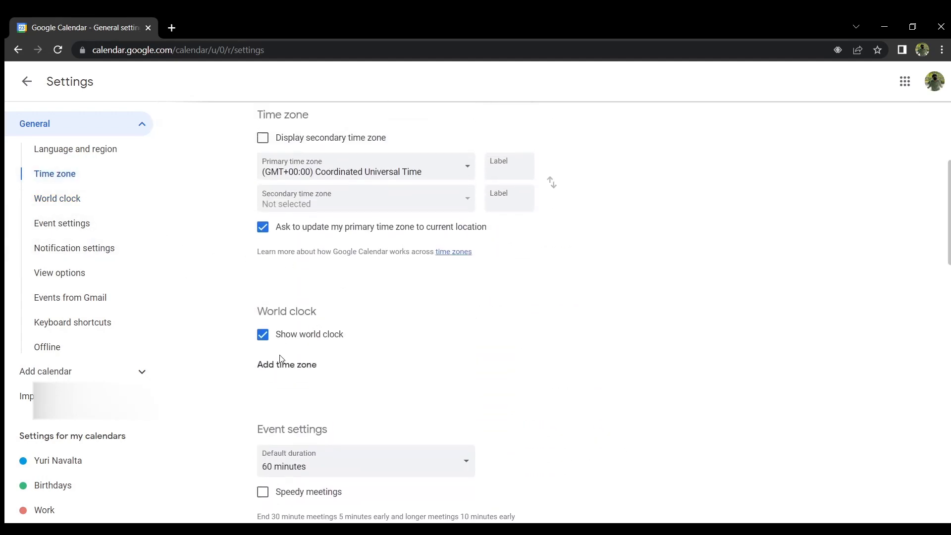
pyautogui.click(294, 367)
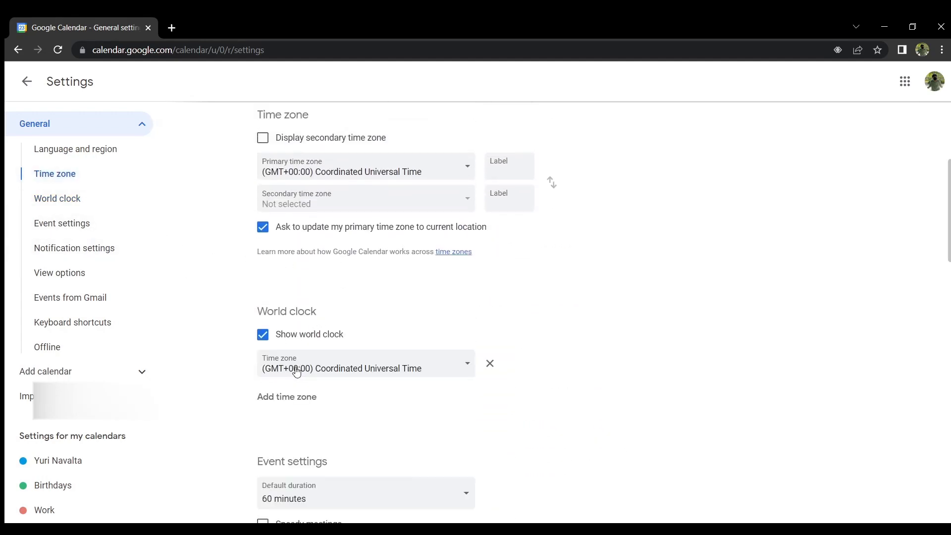
pyautogui.click(461, 367)
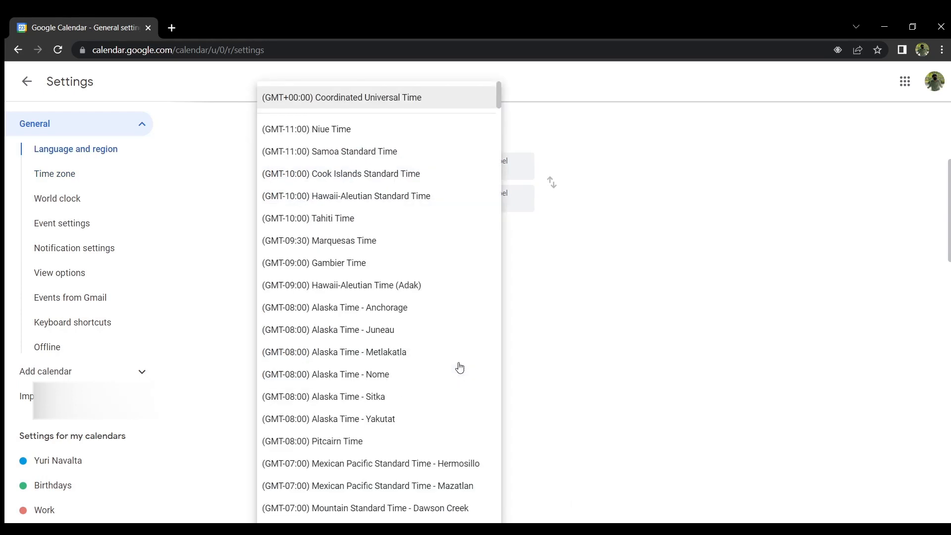
pyautogui.scroll(-6, 460, 366)
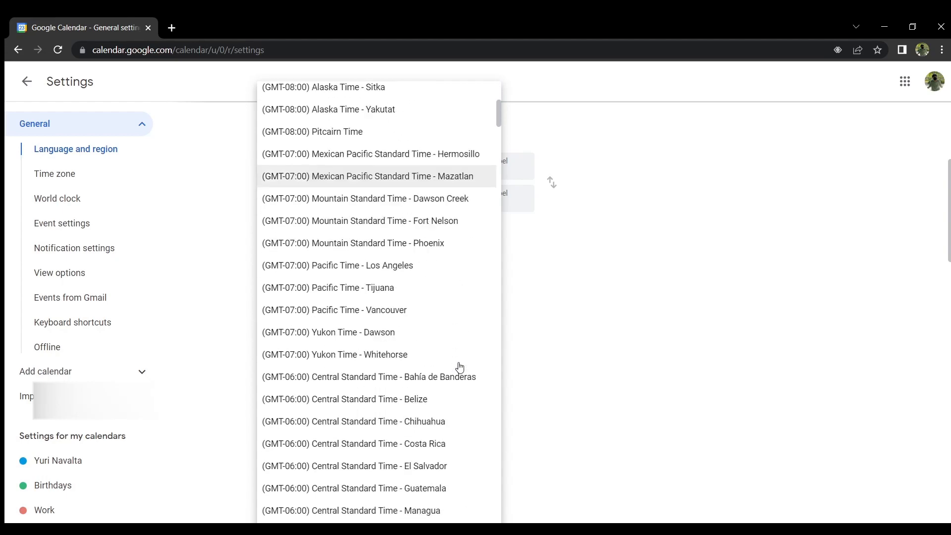
pyautogui.scroll(-3, 459, 367)
pyautogui.scroll(4, 459, 367)
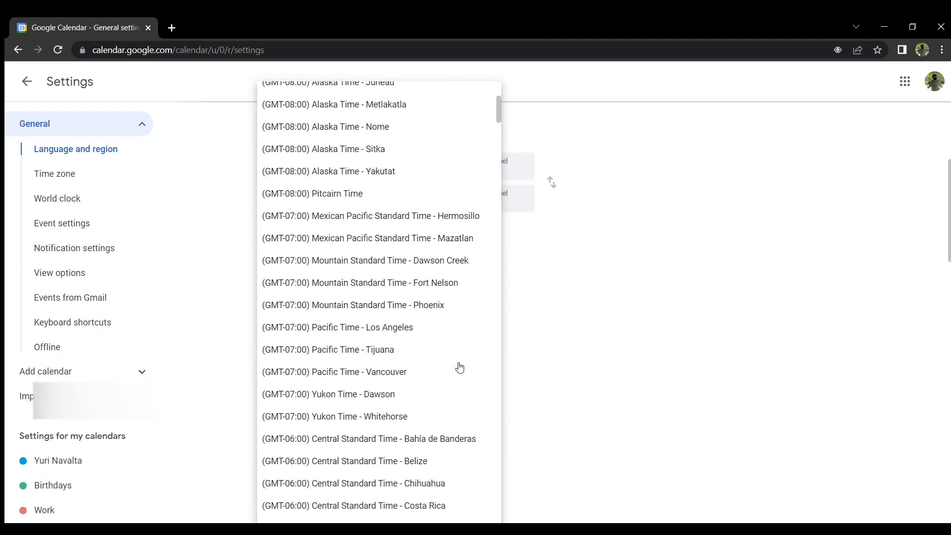
pyautogui.click(418, 335)
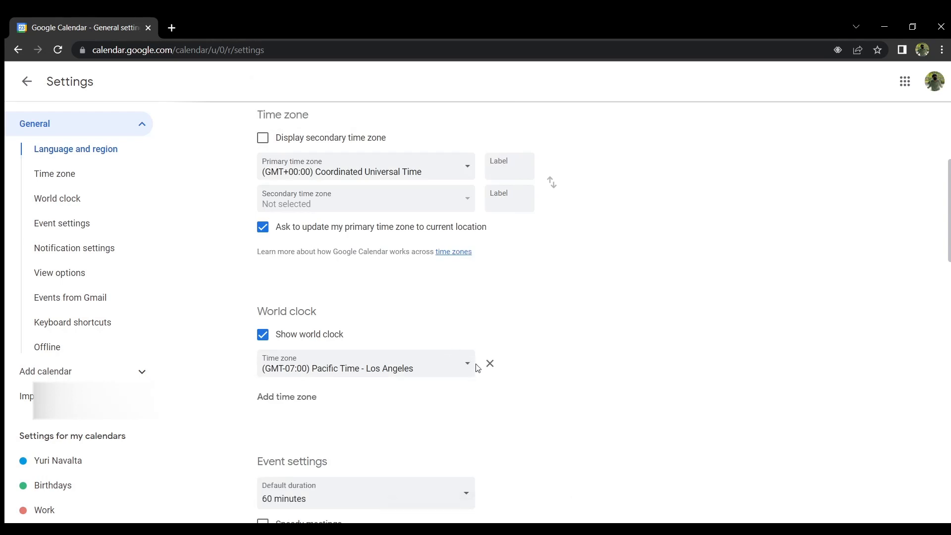
pyautogui.click(26, 81)
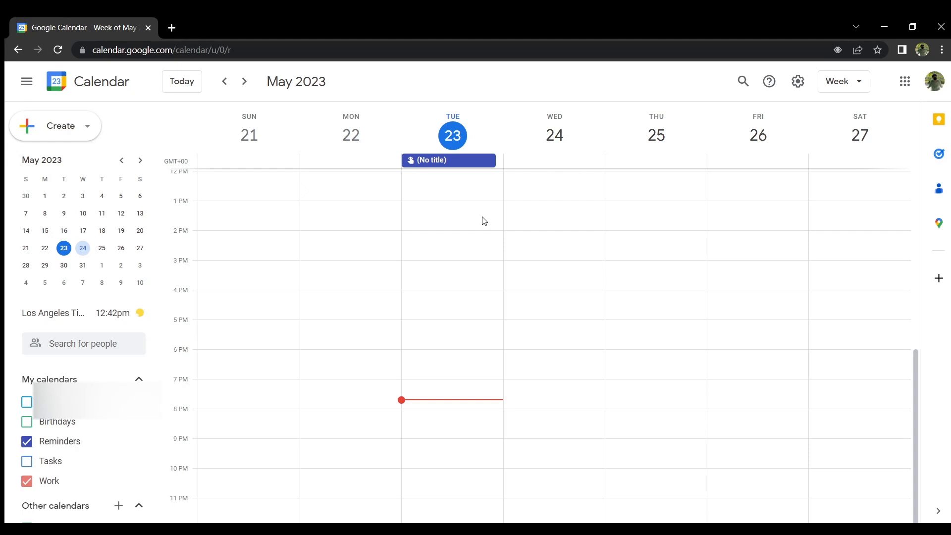
# Open the window for getting calendar add-ons.
pyautogui.click(938, 120)
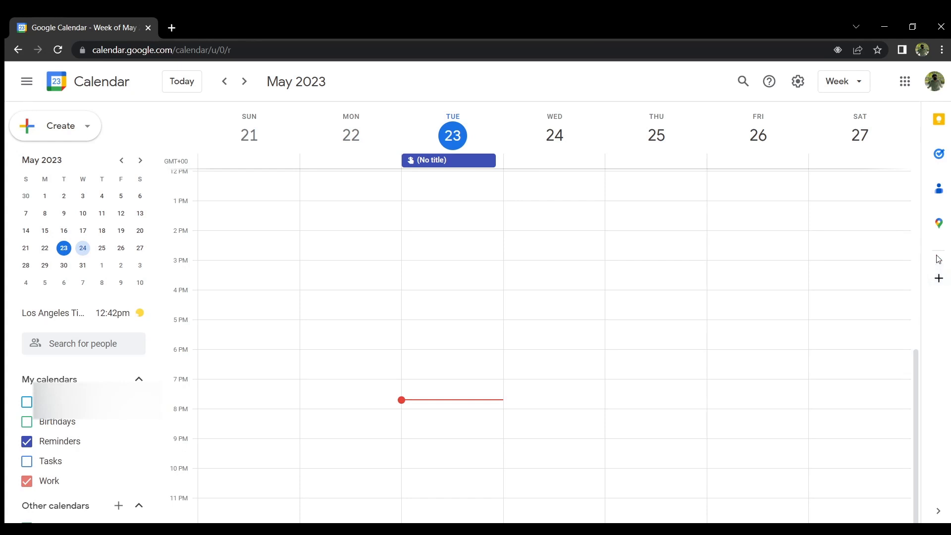
pyautogui.click(940, 278)
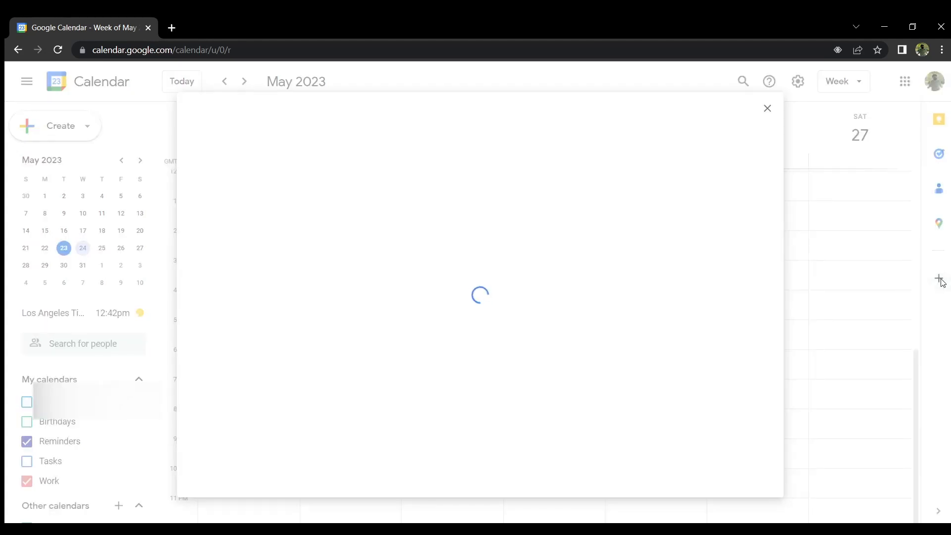